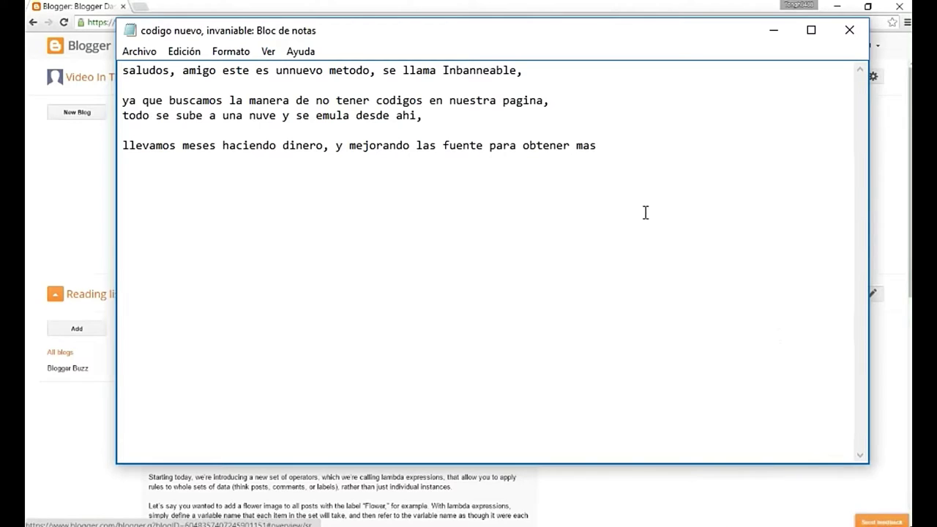
Complete the note's last sentence with "dinero, miren como esto funciona" and add the line "1- nada de codigo en tu pagina"
type("dinero, miren como esto funciona")
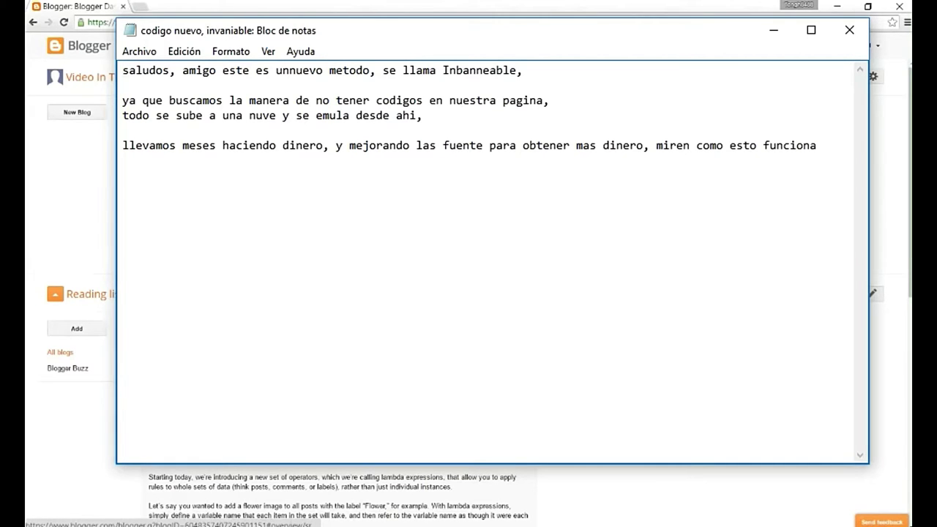
type("1- nada de codigo en tu pagina ")
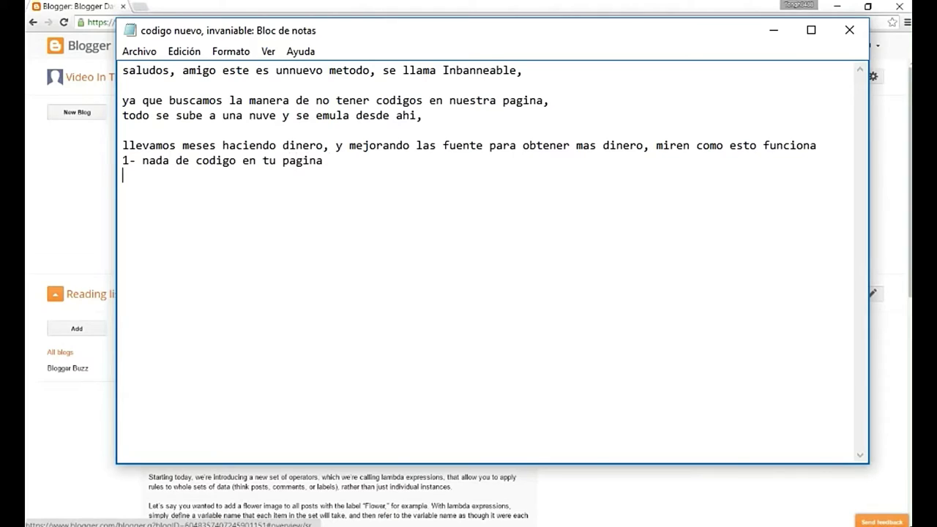
Add the line "2-el codigo va en una pagina a la cual no tendra ningun anuncio" to the note
type("2-el")
key("BackSpace")
key("BackSpace")
type("el codigo va en una pagina a la cual no tendra ningun anunci")
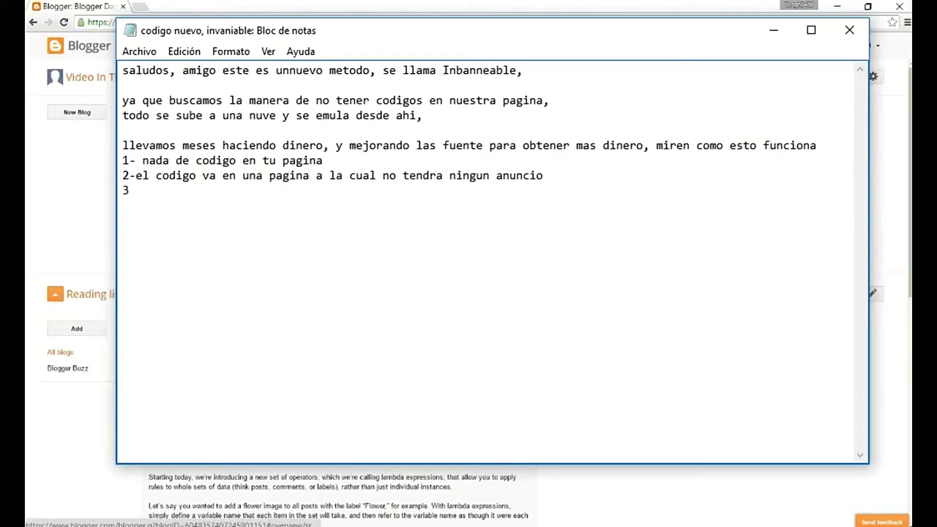
type("o")
key("Return")
Add the lines "3- los click llegaran hasta tu paginas de anuncio" and "de la siguiente manera mire" to the note, and minimise it
type("3- los click llegaran ha")
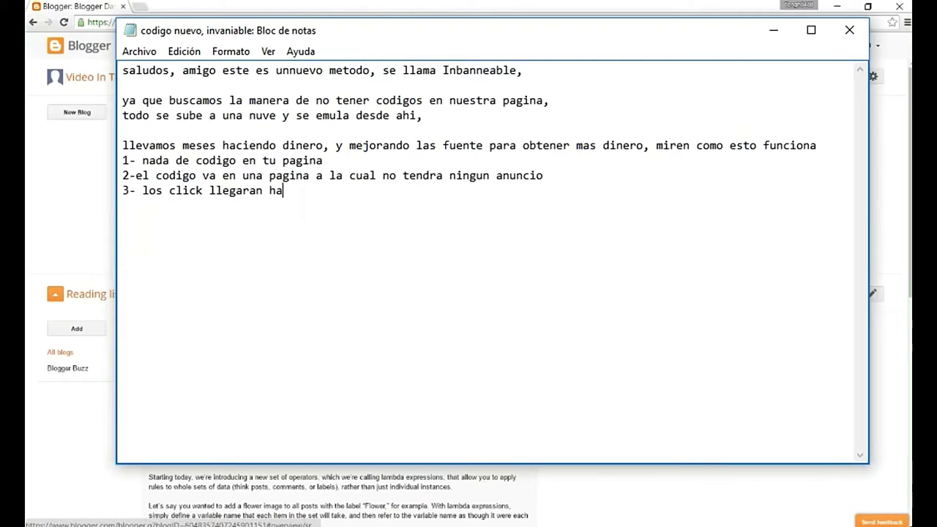
type("sta tu paginas d")
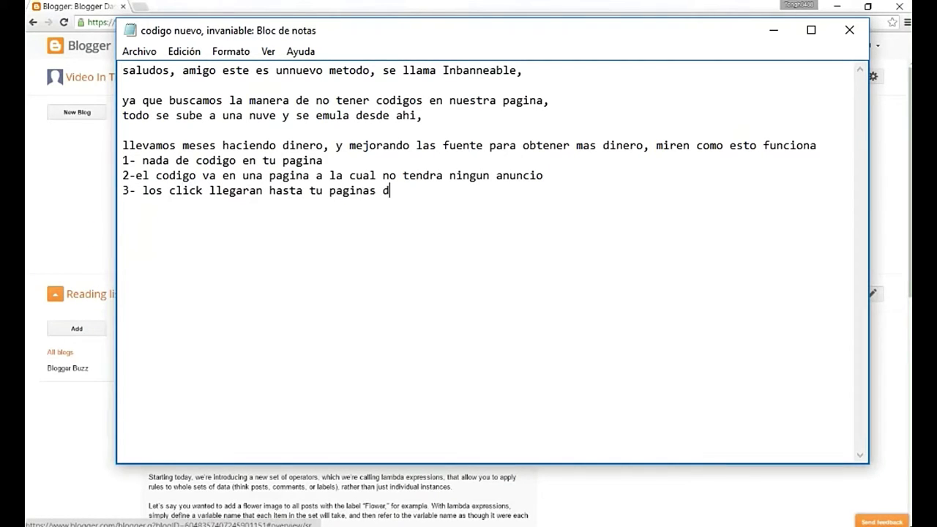
type("e anuncio")
key("Return")
type("de la siguiente man")
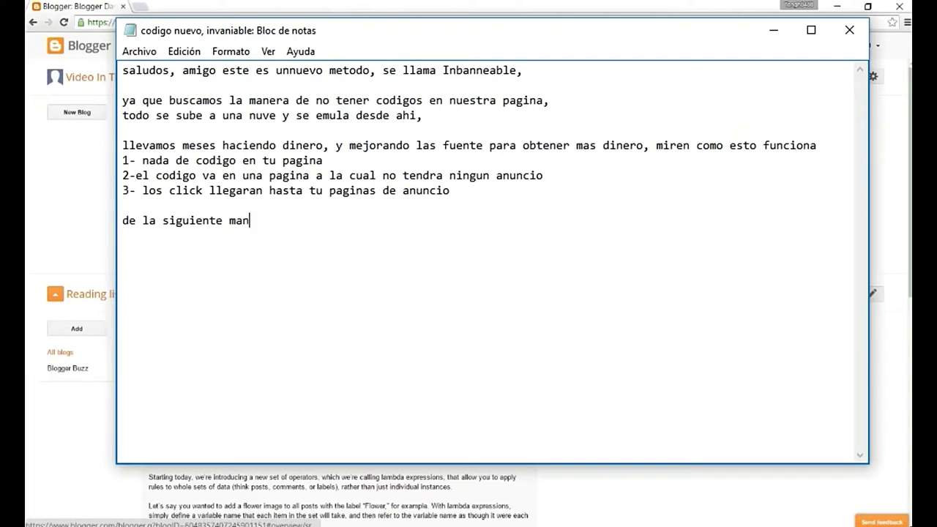
type("era mire")
left_click(773, 32)
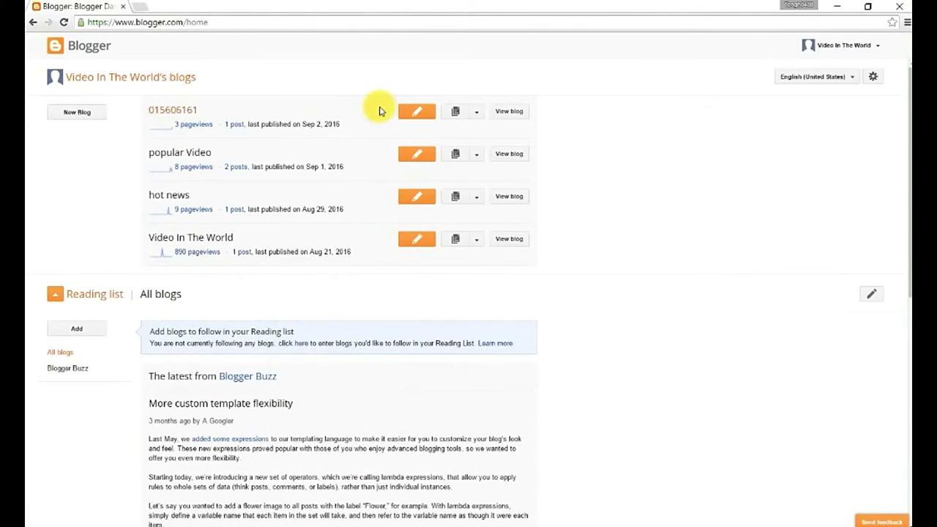
Open the template HTML of the first blog and examine the three googledrive.com script lines below the head tag
left_click(455, 115)
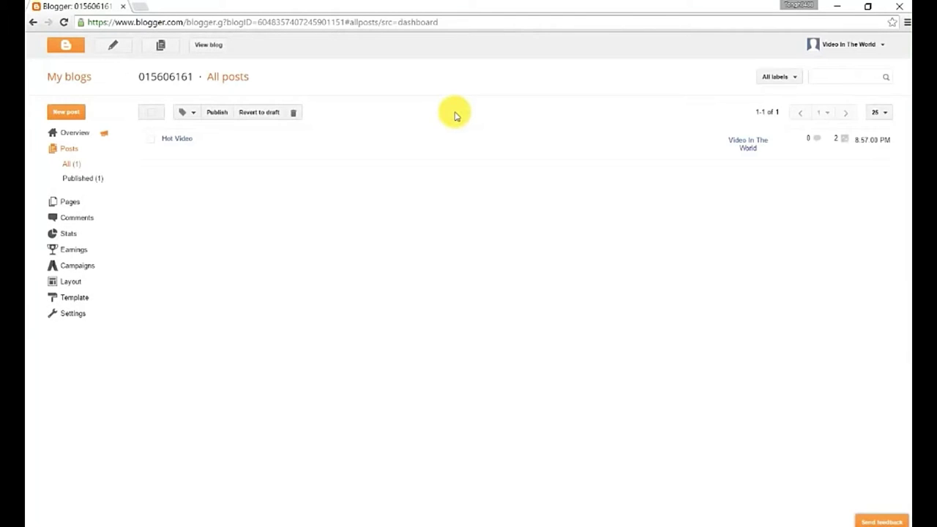
left_click(75, 298)
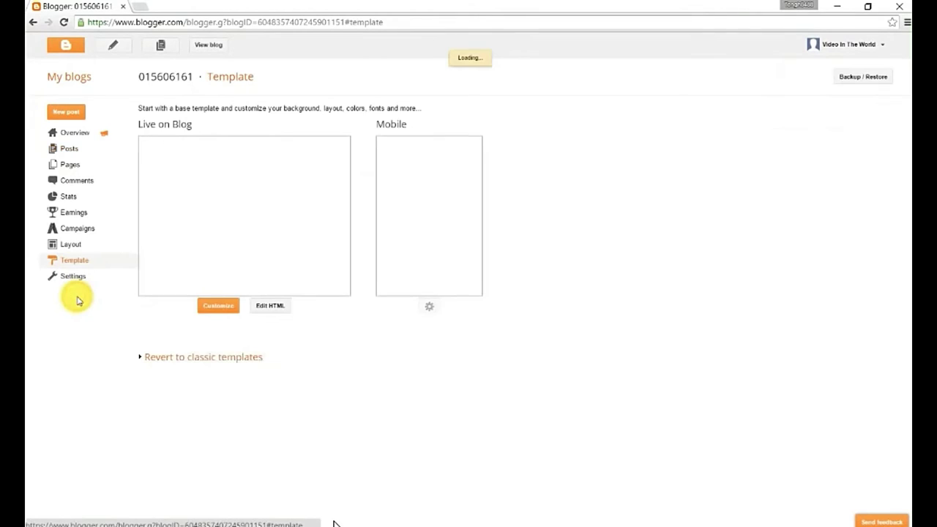
left_click(268, 306)
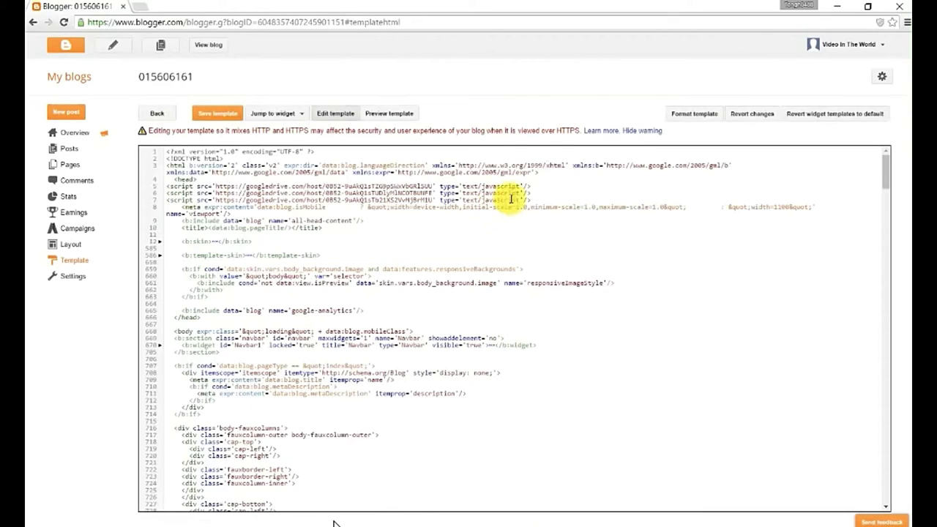
left_click_drag(531, 203, 164, 188)
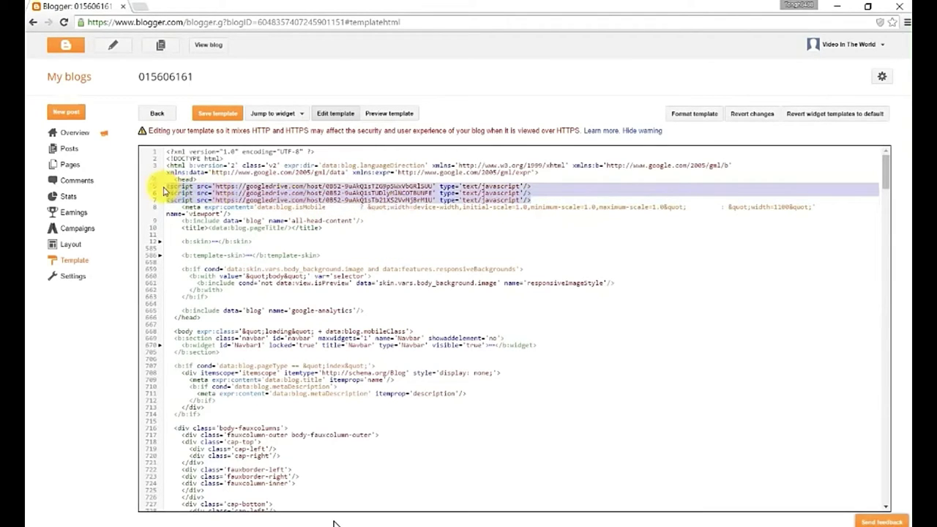
left_click(362, 187)
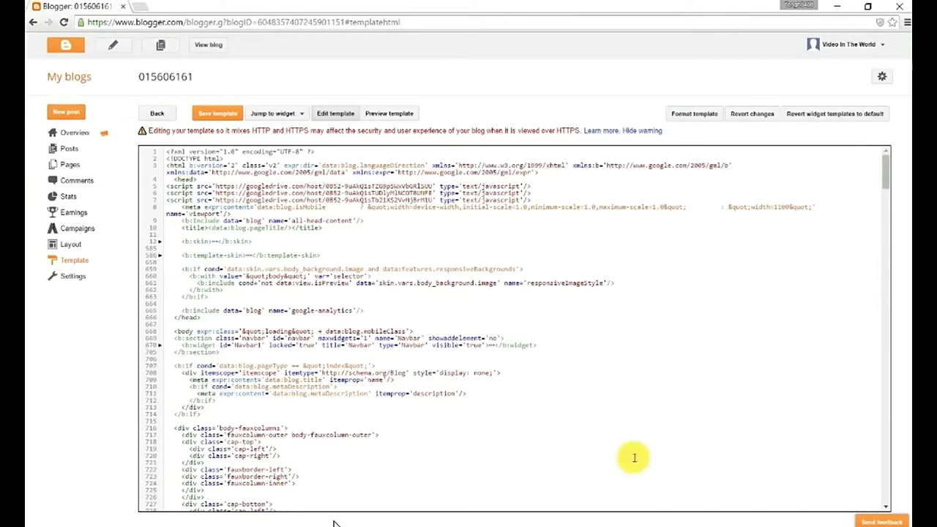
Switch to Google Drive and create a folder named "Test Script" inside the current folder
key("alt+Tab")
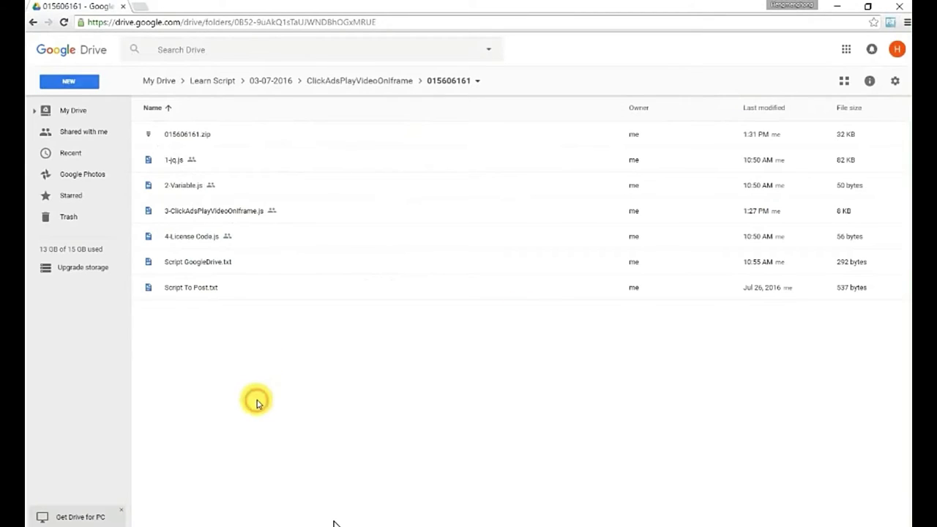
left_click(79, 82)
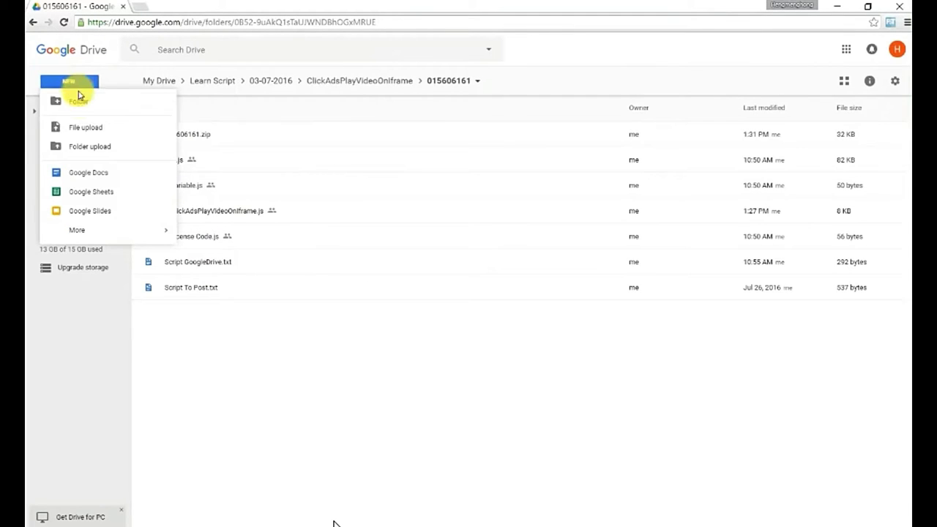
left_click(81, 105)
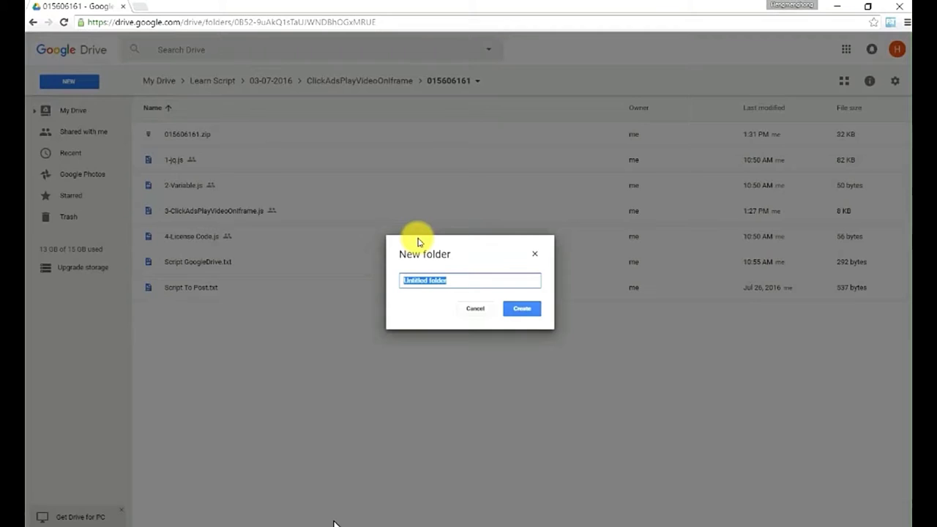
type("Tes")
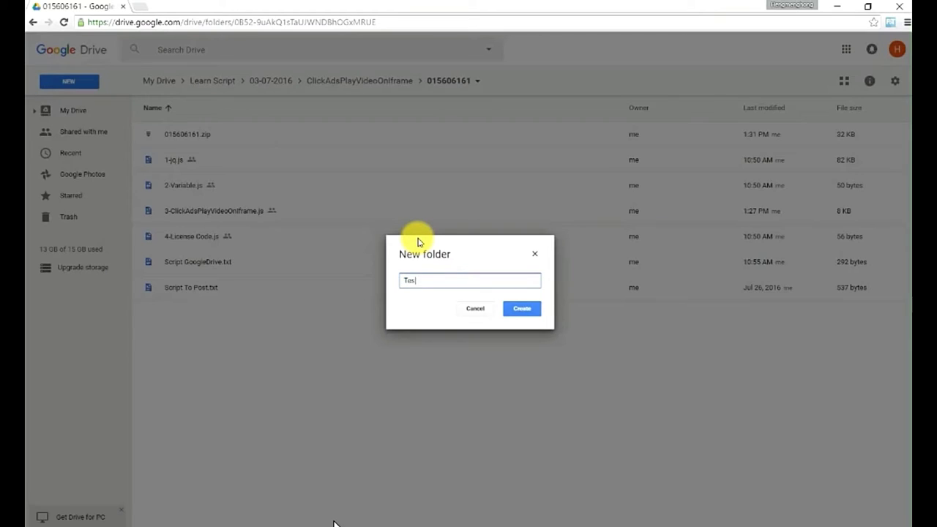
type("t Script")
left_click(523, 313)
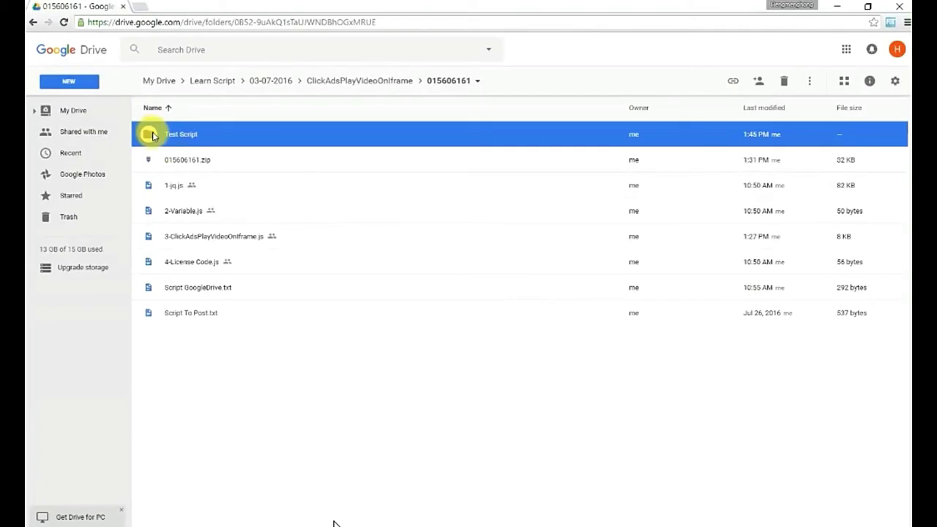
Upload 1-jq.js, 2-Variable.js and 3-ClickAdsPlayVideoOnIframe.js into the Test Script folder
left_click(149, 134)
double_click(149, 134)
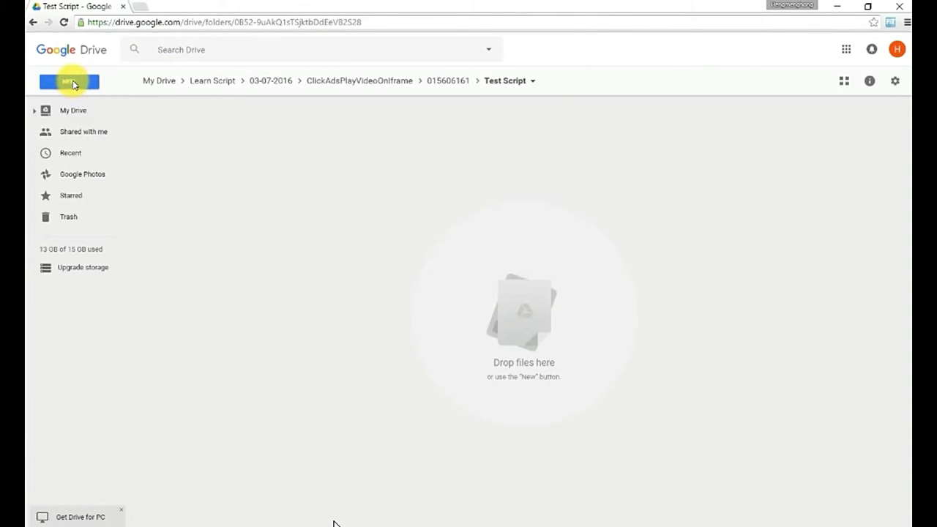
left_click(70, 82)
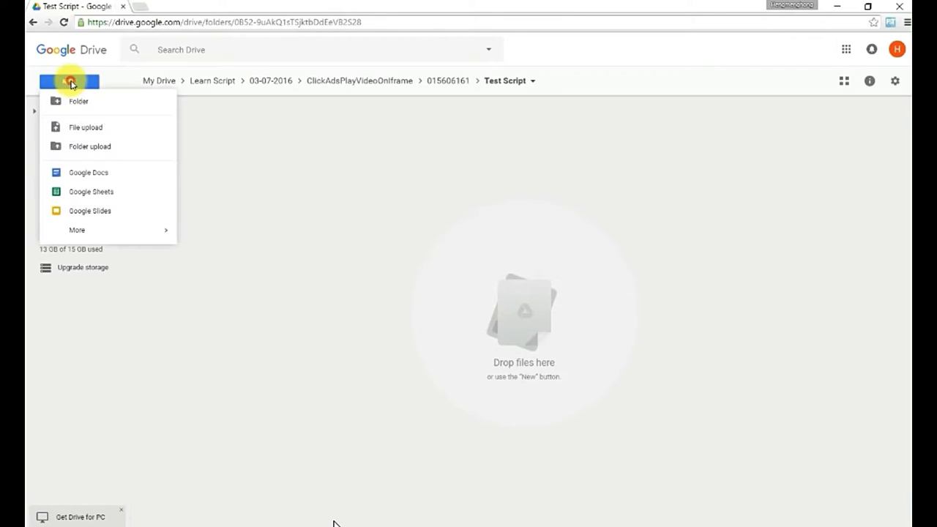
left_click(78, 130)
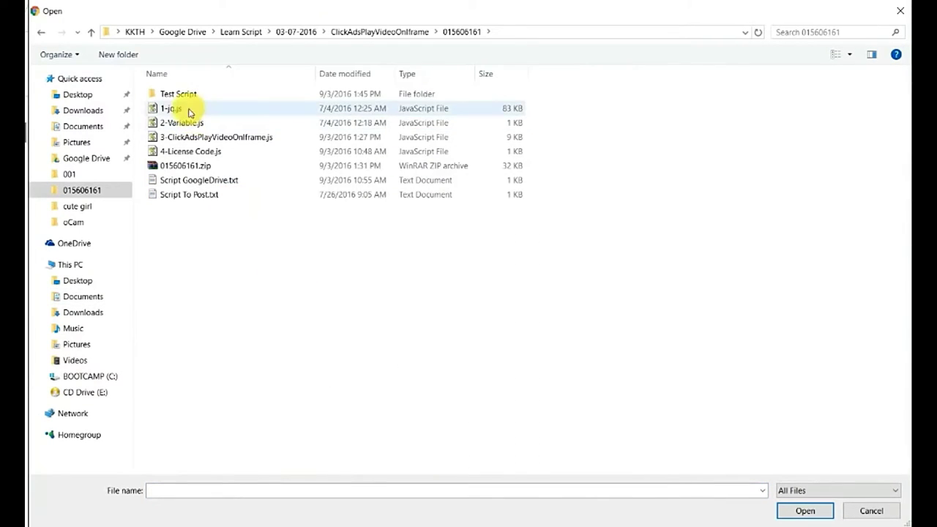
left_click(187, 110)
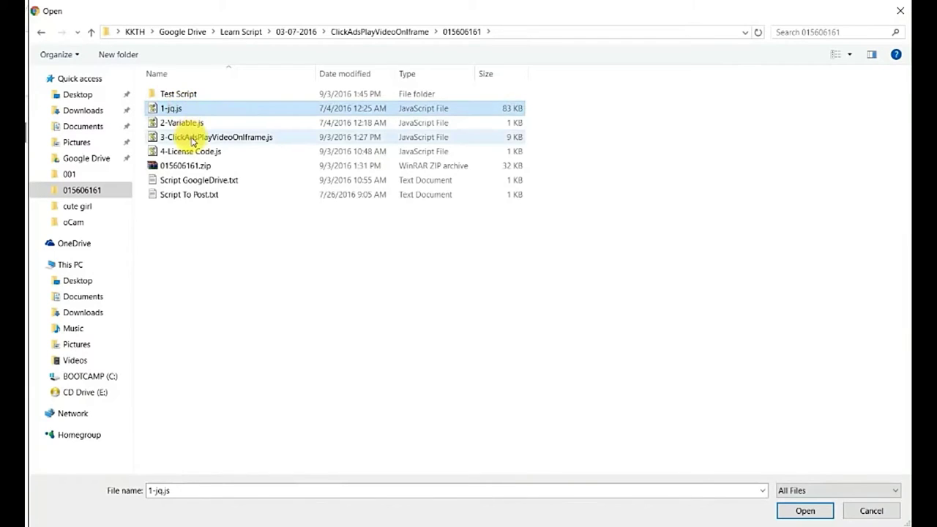
left_click(191, 138, "shift")
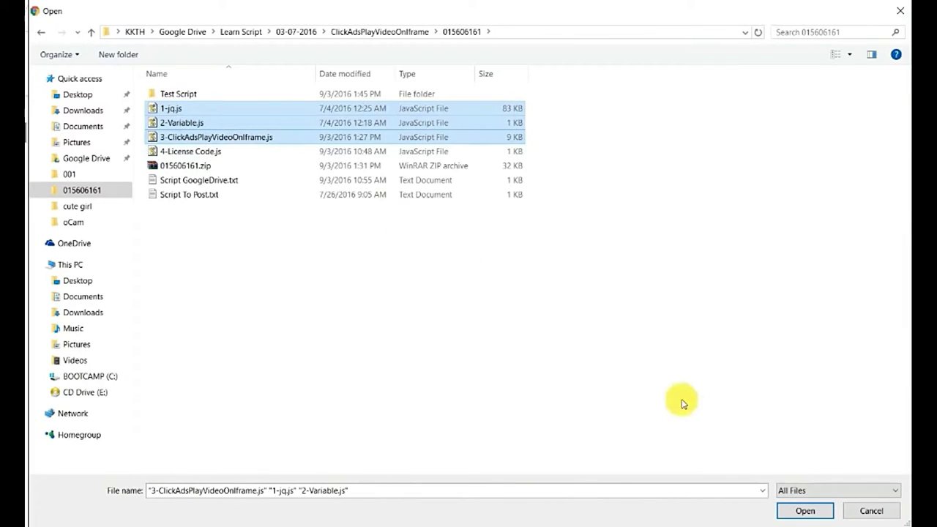
left_click(803, 511)
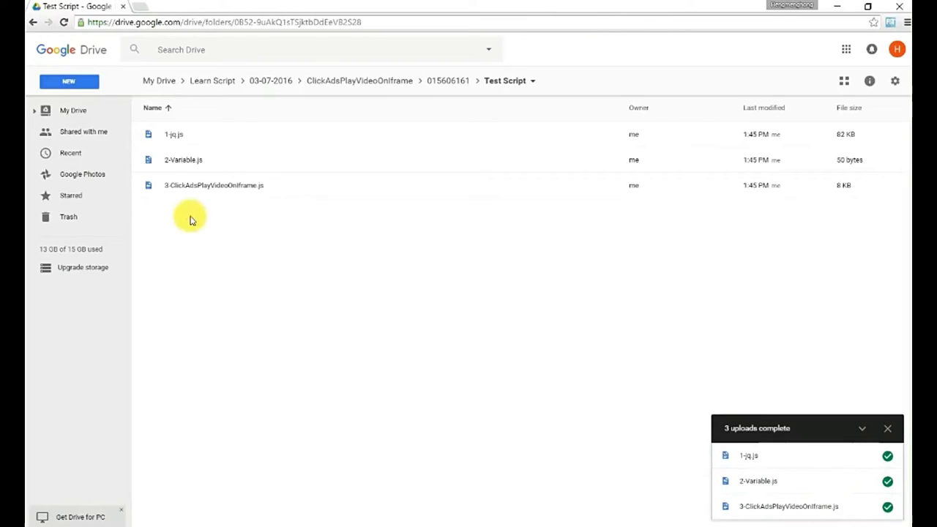
Share the three uploaded script files together with link sharing set to "On - Public on the web"
left_click_drag(196, 213, 192, 137)
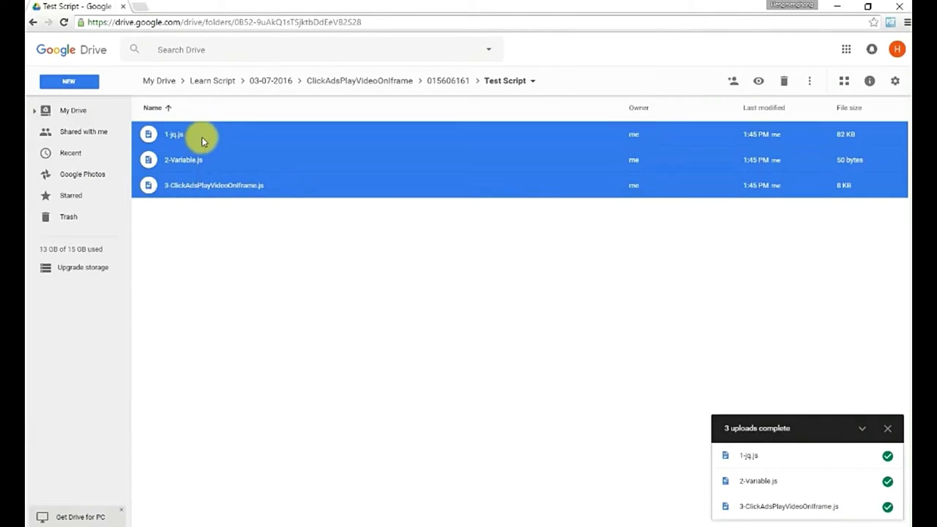
right_click(203, 141)
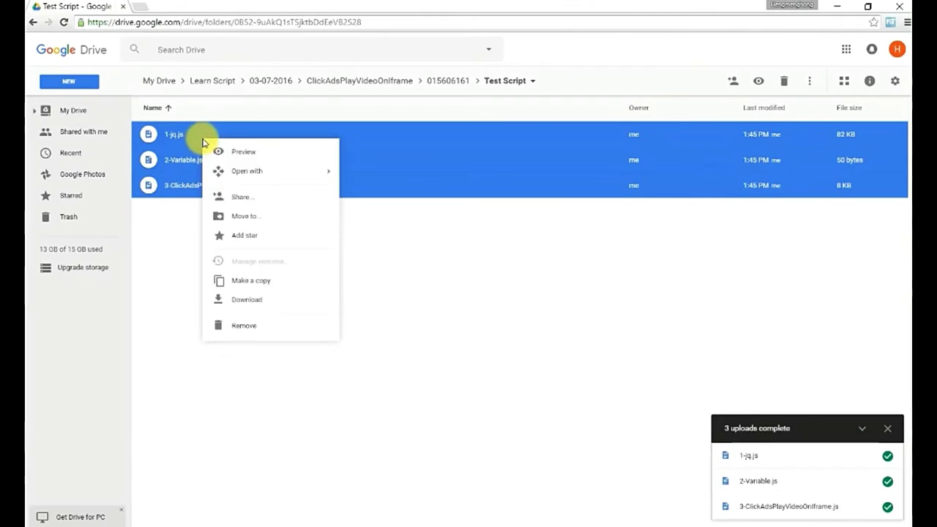
left_click(241, 198)
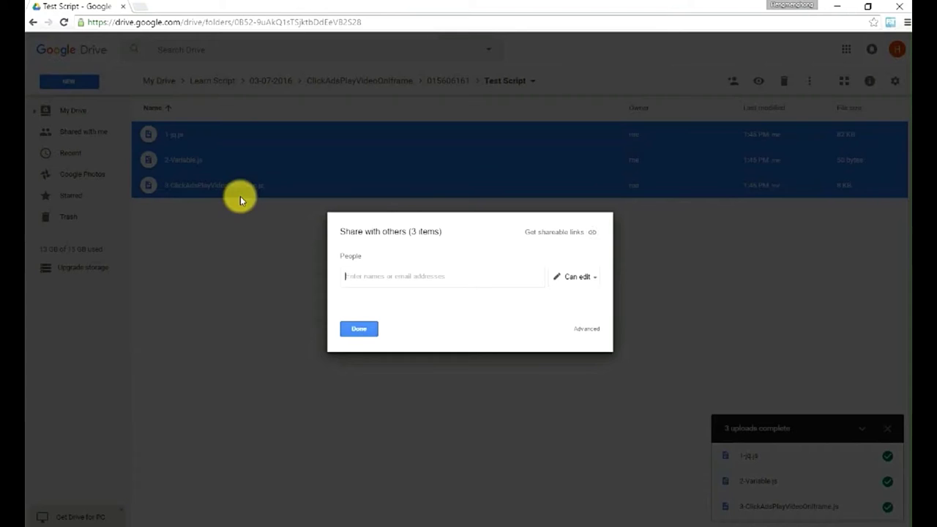
left_click(549, 231)
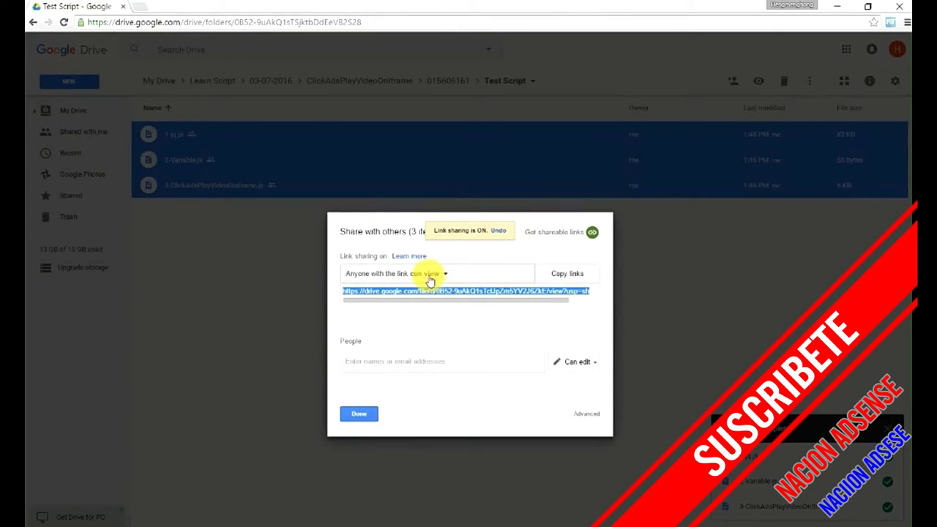
left_click(429, 278)
left_click(364, 367)
left_click(374, 229)
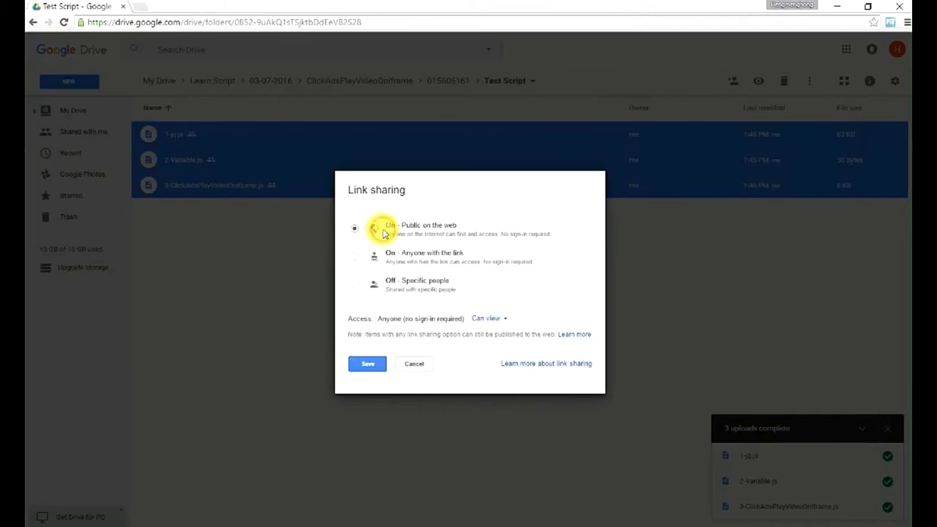
left_click(369, 365)
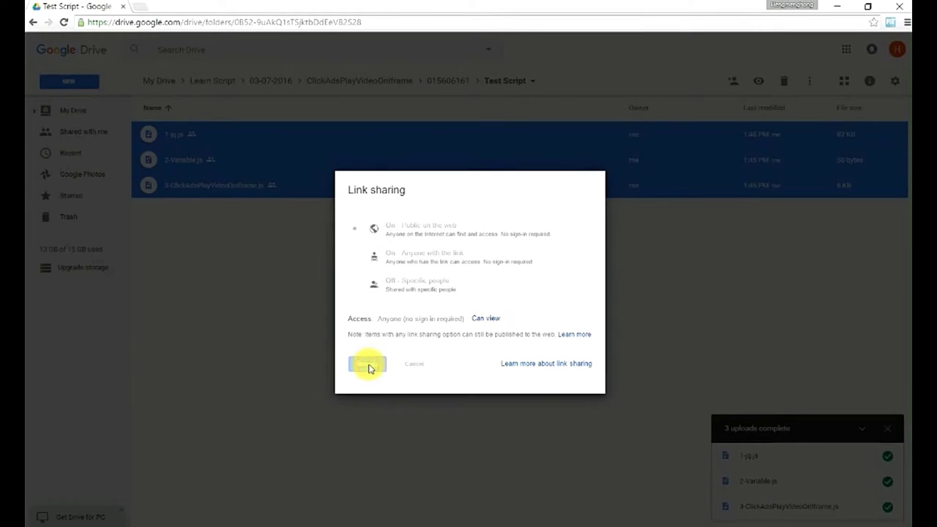
left_click(359, 373)
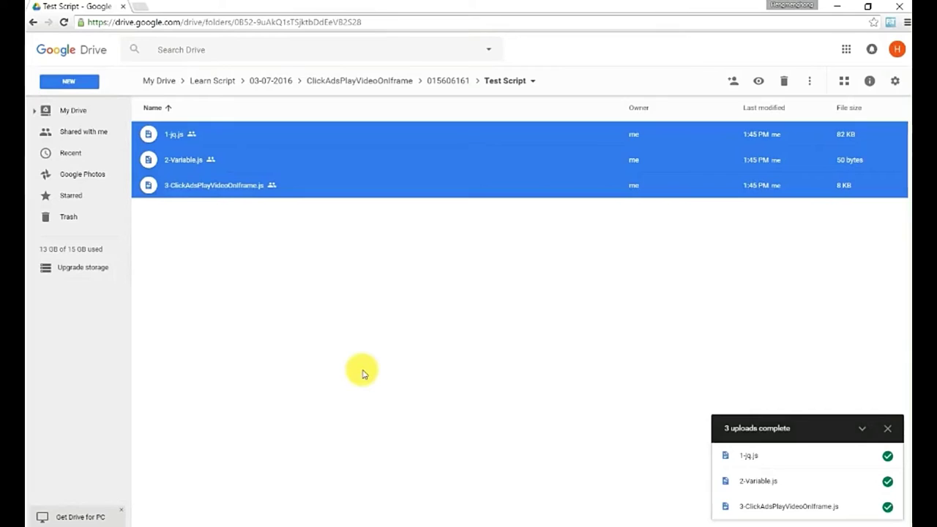
Get the shareable link of 1-jq.js and paste it into the empty Notepad document
left_click(285, 141)
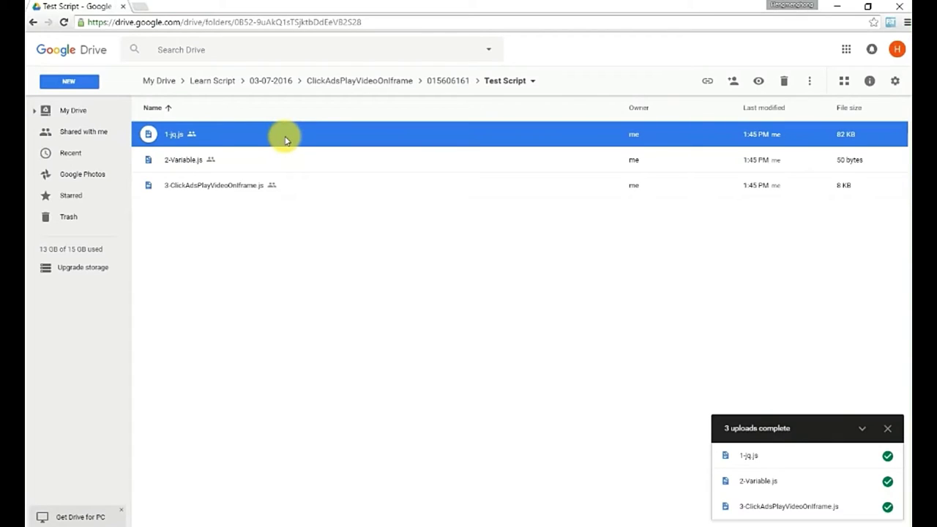
right_click(285, 141)
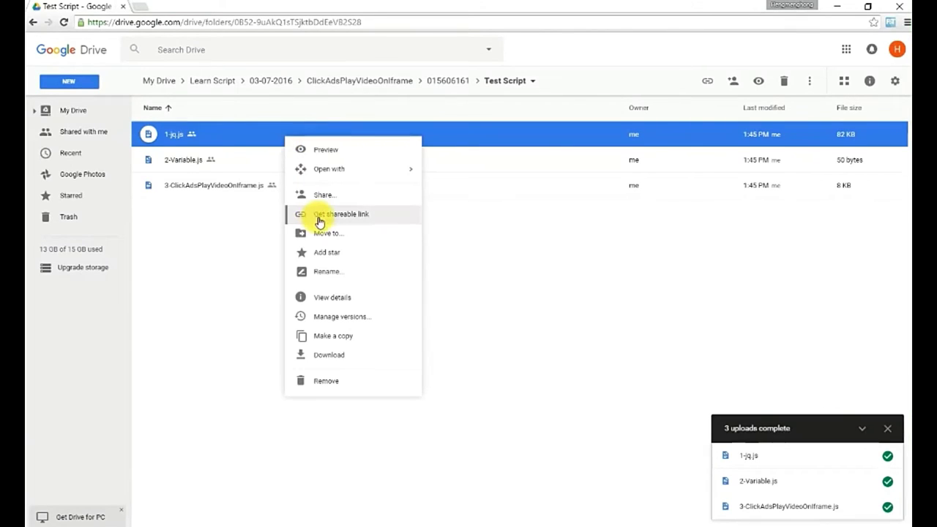
left_click(345, 221)
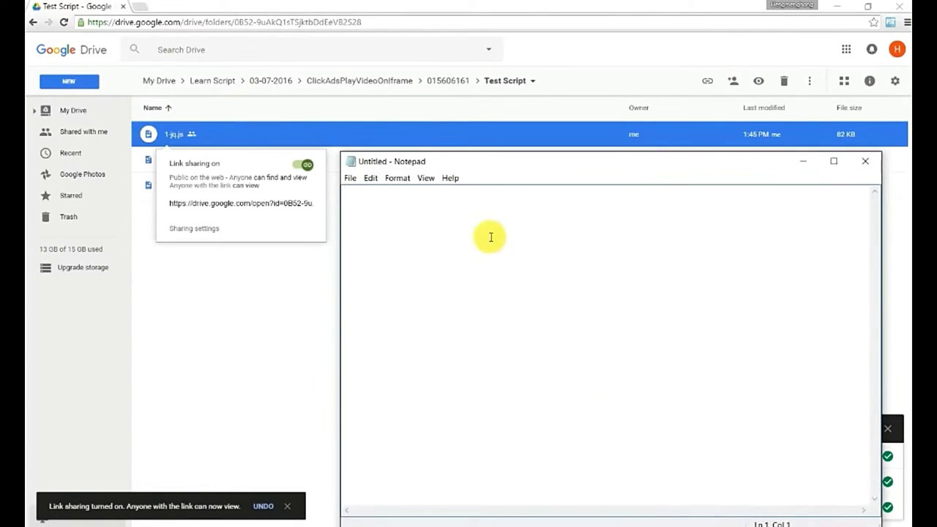
right_click(490, 237)
left_click(535, 287)
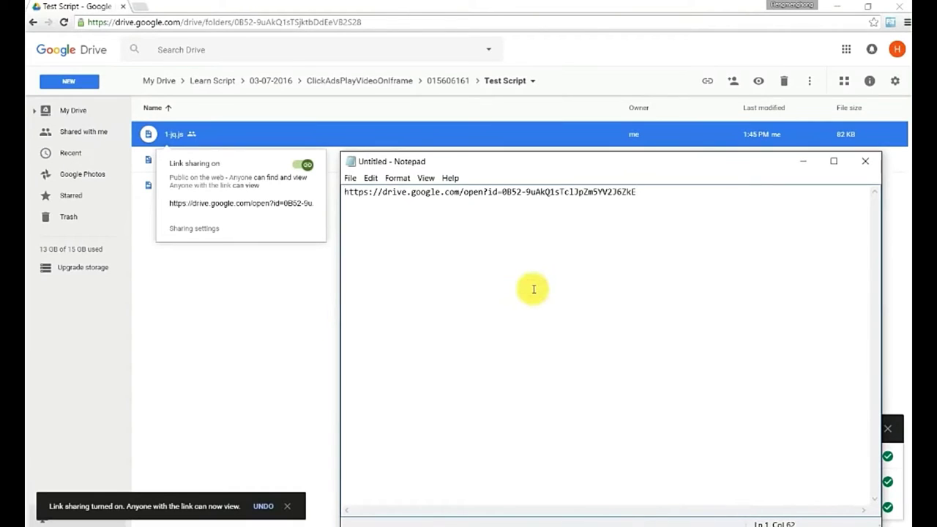
Get the shareable link of 2-Variable.js and paste it on the second line of the Notepad document, followed by a line break
left_click(147, 160)
left_click(147, 160)
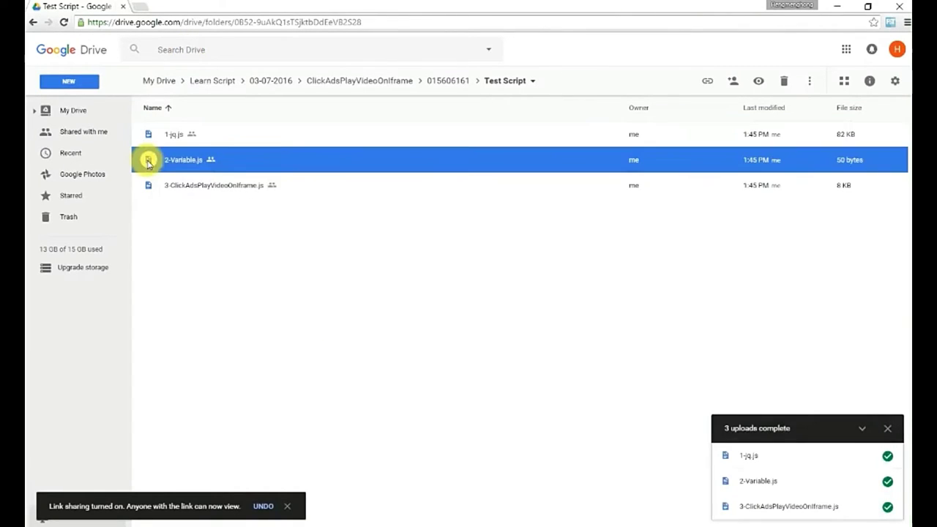
right_click(149, 161)
left_click(180, 238)
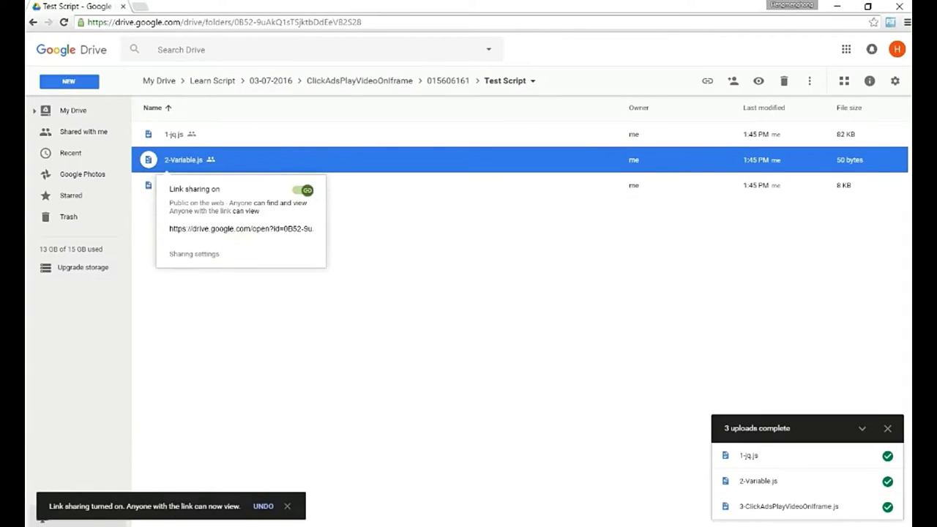
left_click(656, 525)
right_click(654, 251)
left_click(673, 301)
key("Return")
Get the shareable link of 3-ClickAdsPlayVideoOnIframe.js and paste it on the third line of the Notepad document
left_click(147, 183)
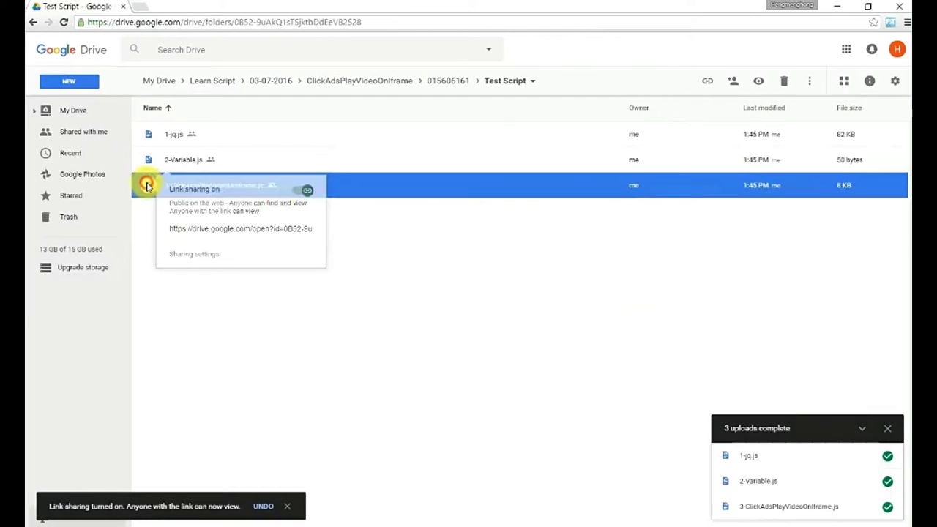
right_click(216, 185)
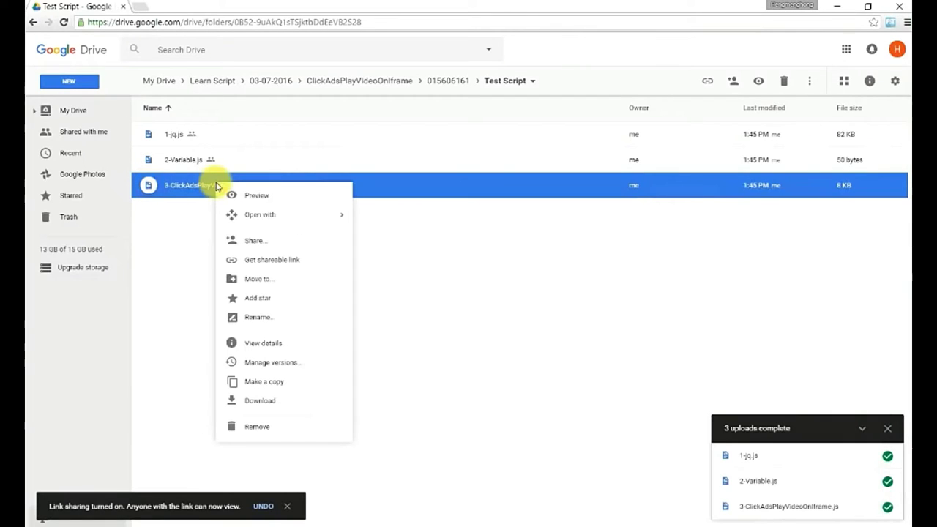
left_click(252, 259)
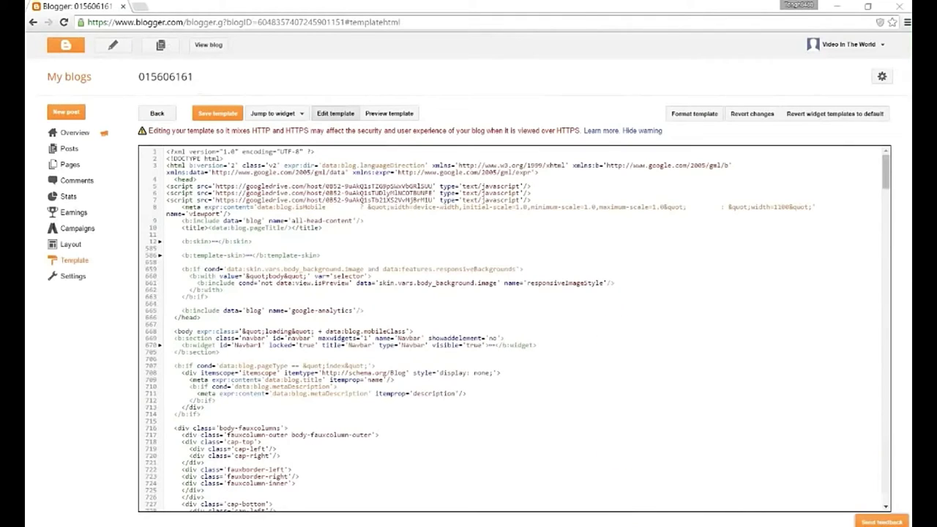
left_click(628, 524)
right_click(588, 231)
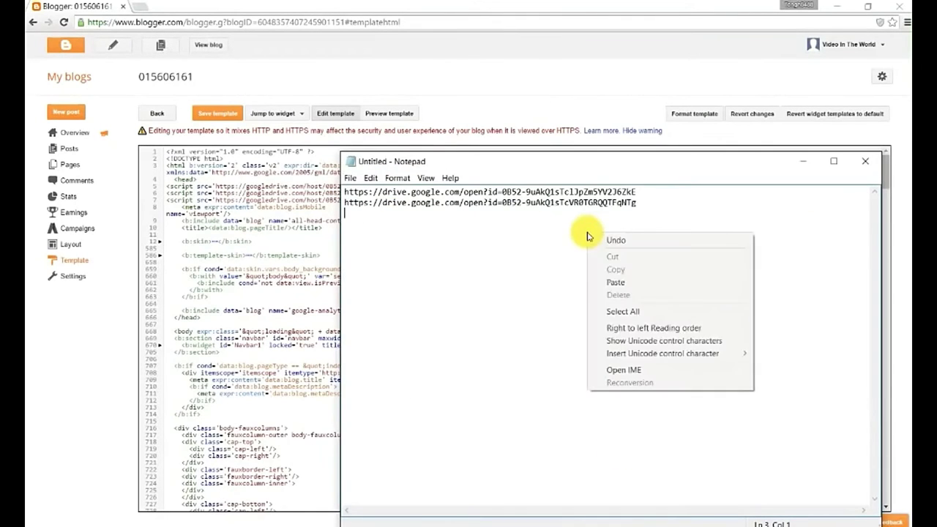
left_click(616, 279)
View the live blog from Blogger and test the ad over the Hot Video player, closing the ad page and pausing the video
left_click(540, 46)
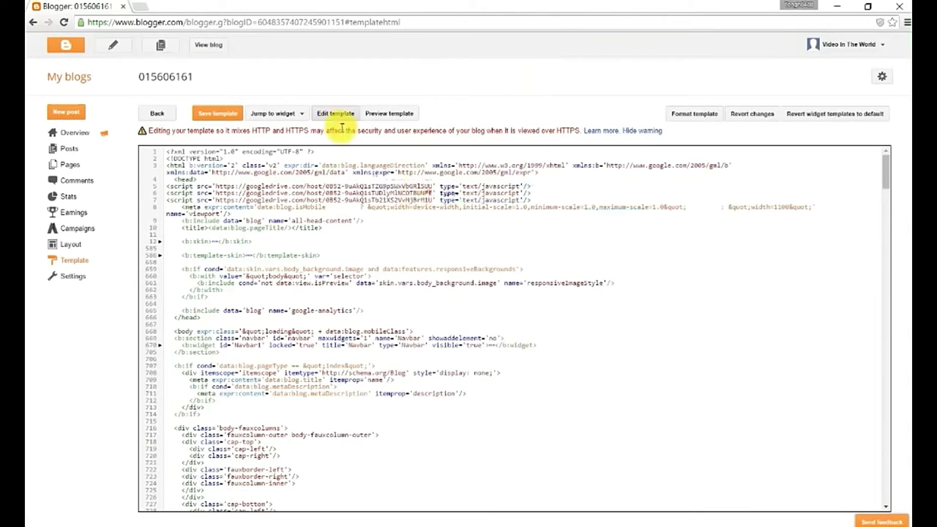
left_click(209, 45)
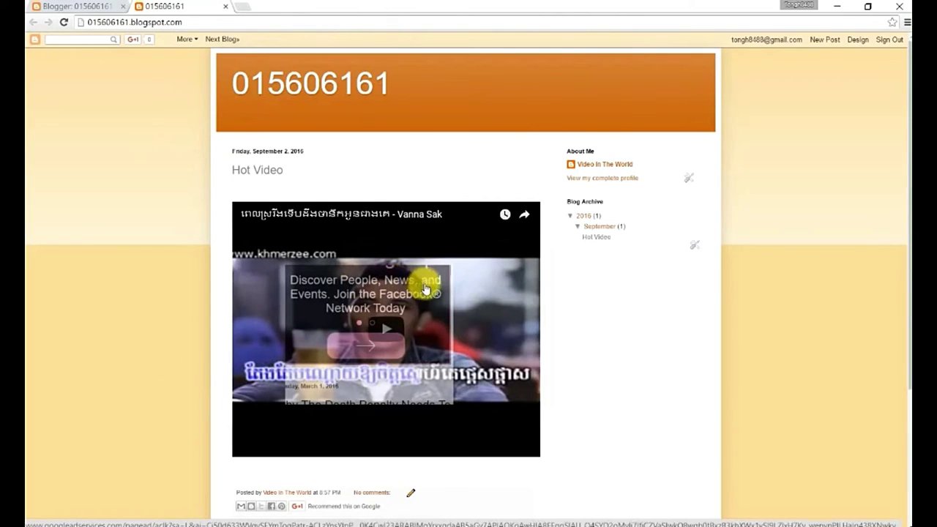
left_click(382, 297)
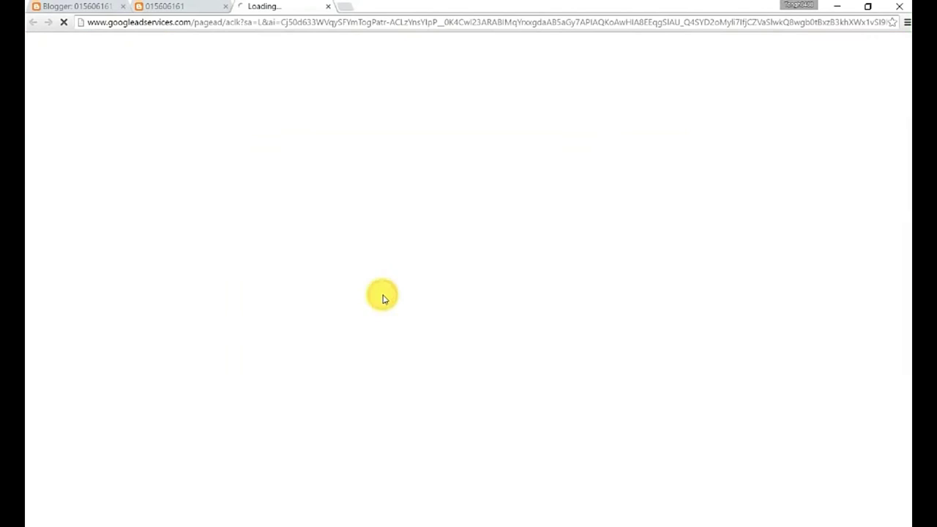
left_click(326, 6)
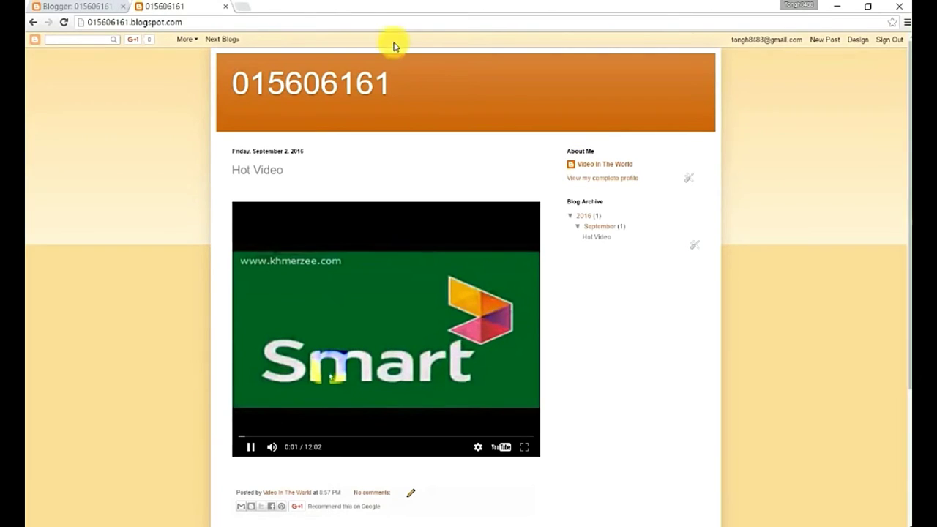
double_click(152, 23)
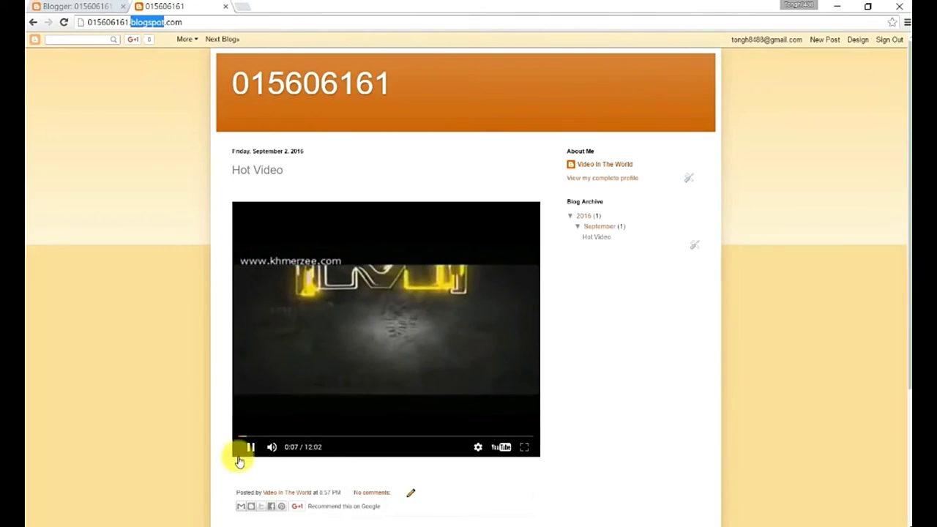
left_click(250, 446)
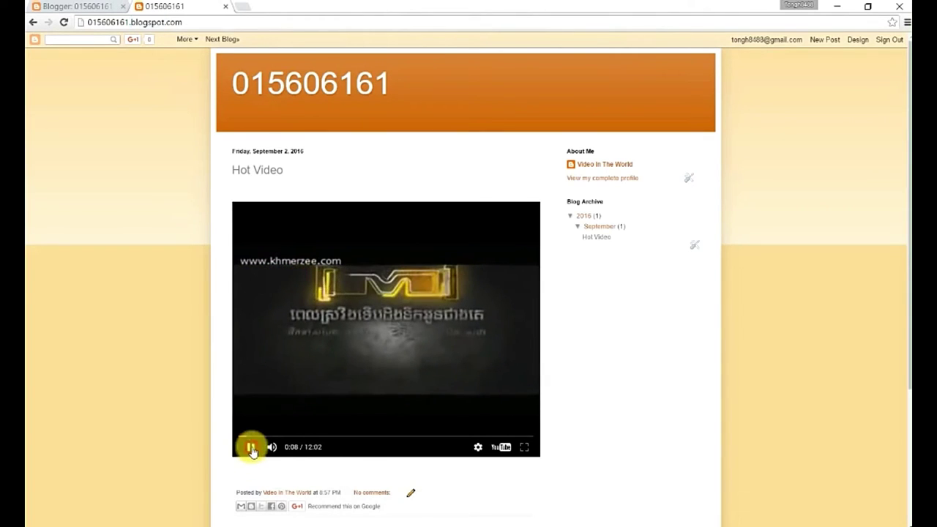
Return to the Blogger template code and add an empty line below the three script tags in the head section
left_click(89, 6)
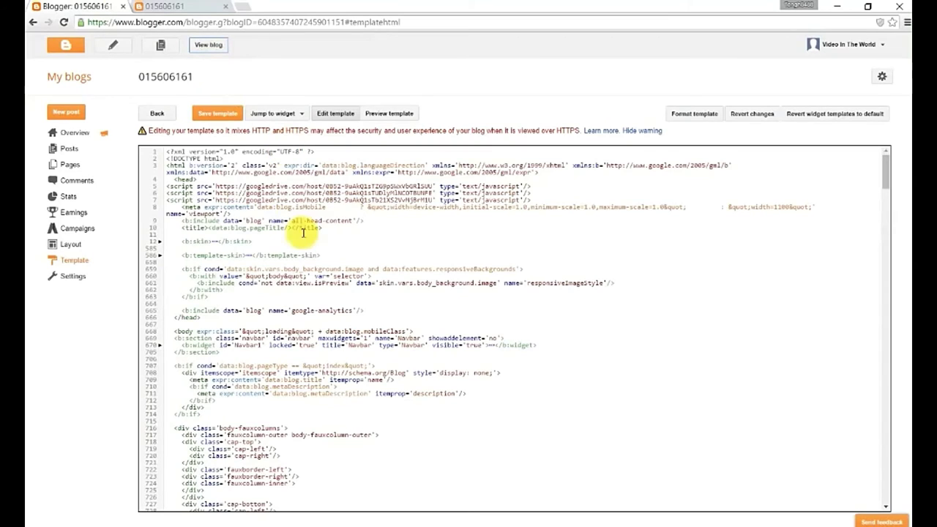
double_click(426, 186)
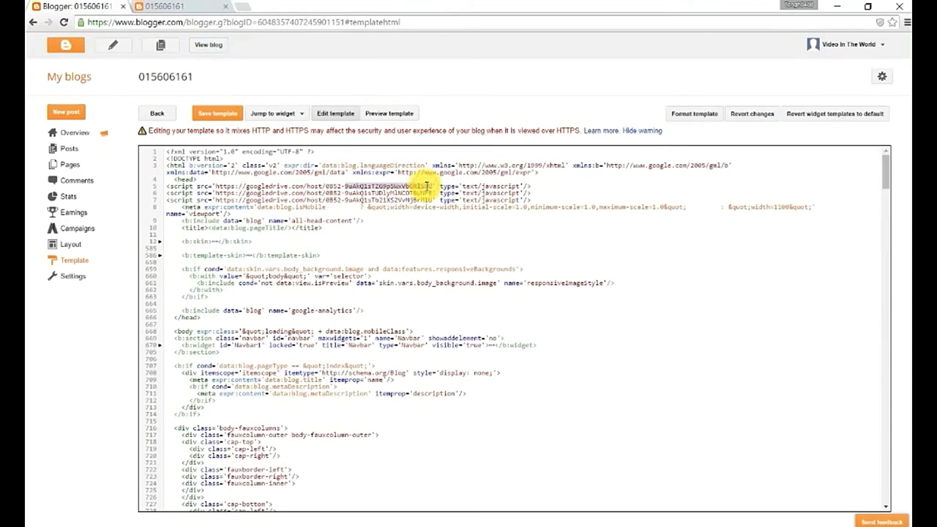
left_click(430, 186)
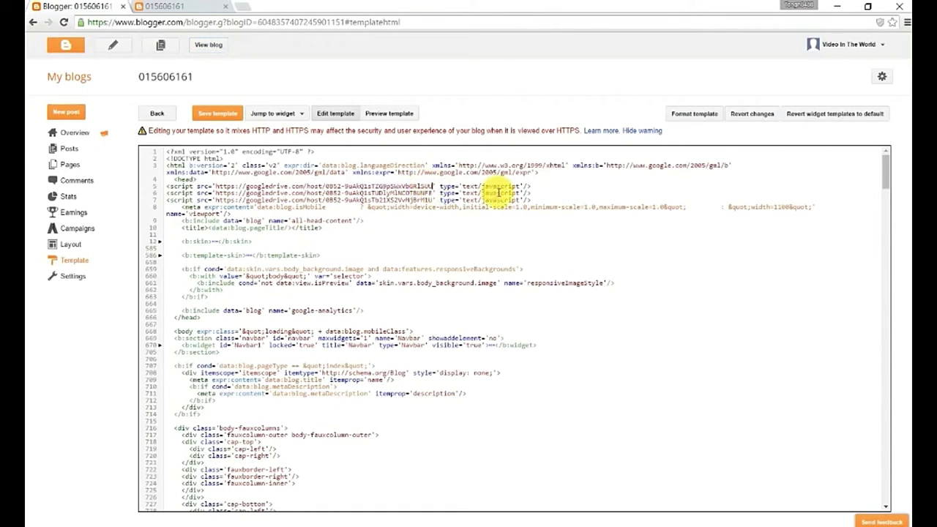
key("Return")
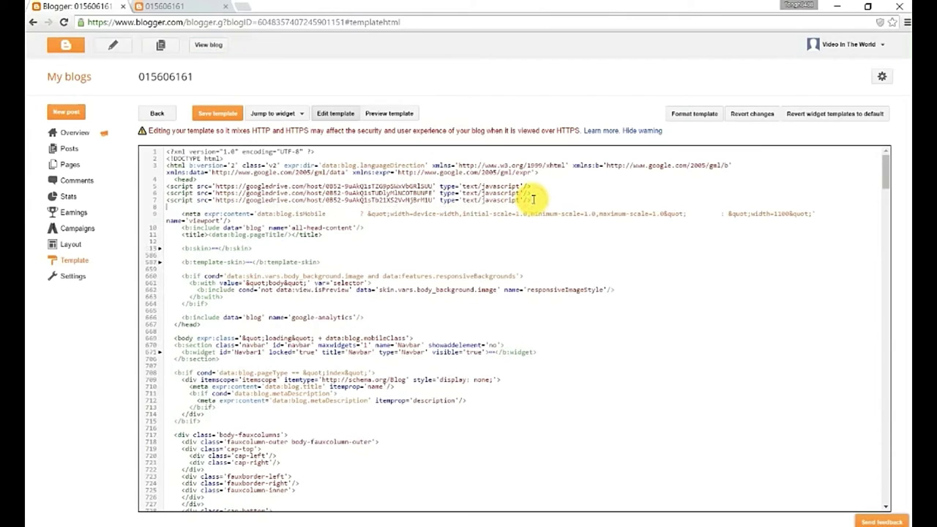
left_click_drag(231, 220, 166, 186)
left_click(320, 186)
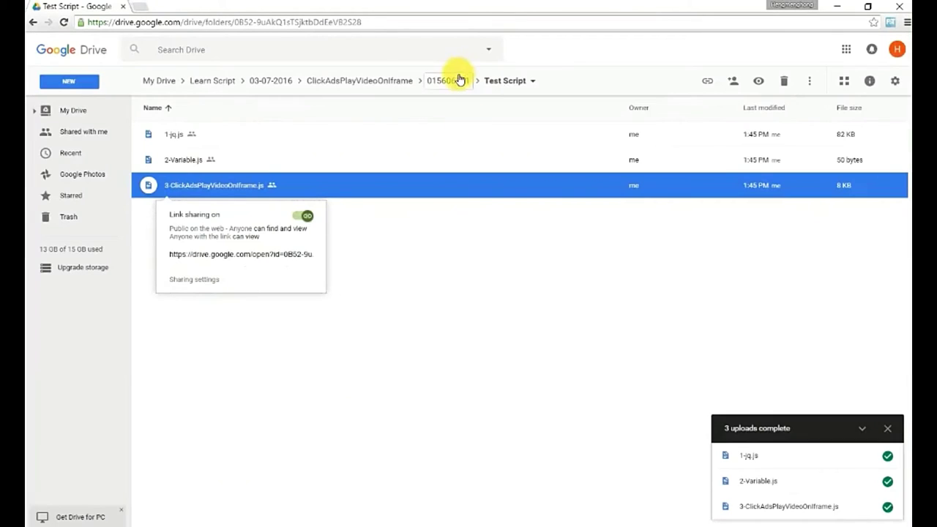
Switch to Google Drive, check the original script files in the parent folder, and reopen the Test Script folder
left_click(455, 81)
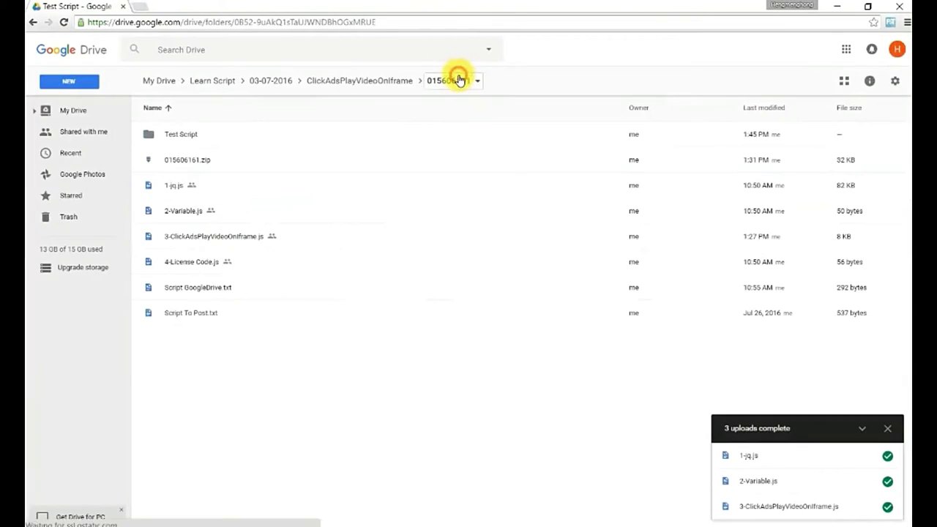
left_click(184, 185)
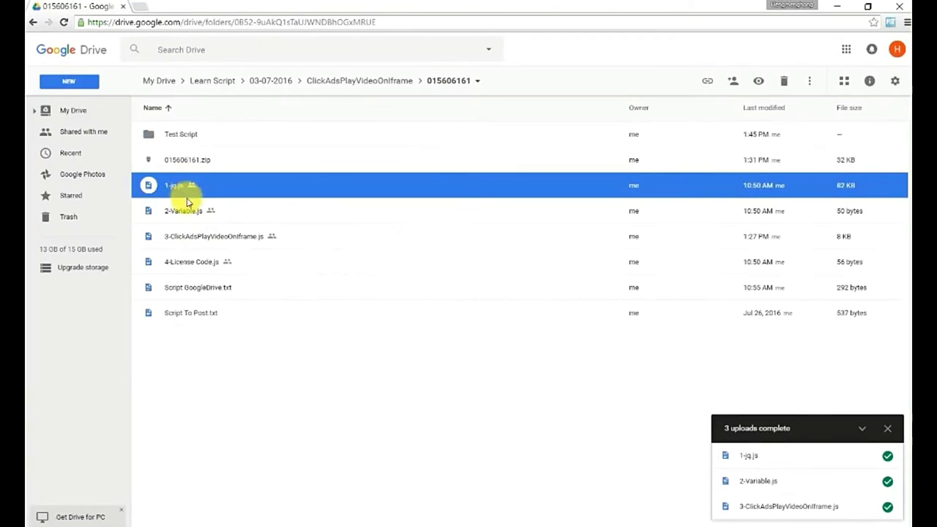
left_click(186, 212)
left_click(194, 233)
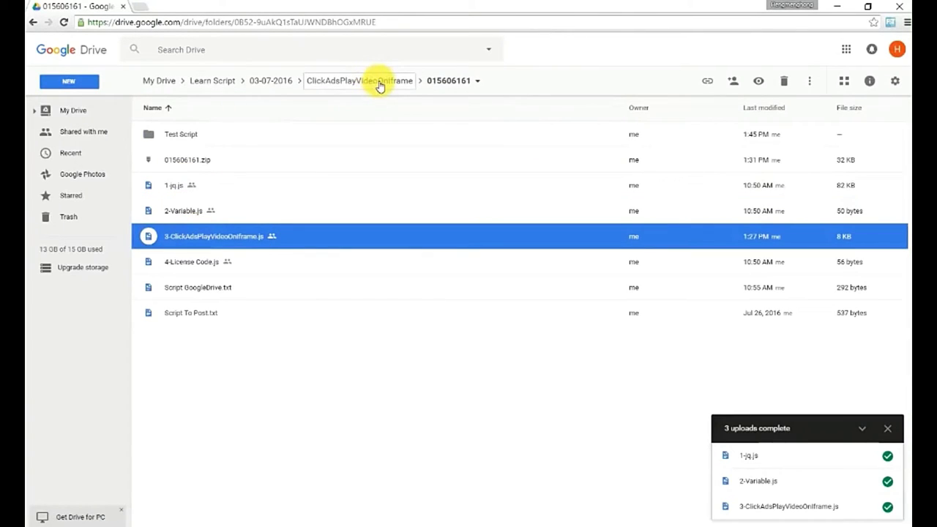
double_click(149, 132)
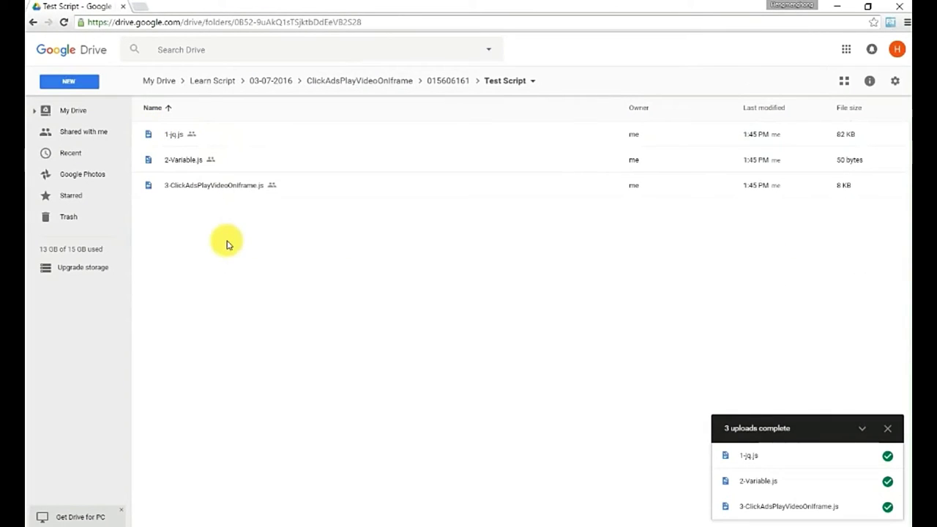
Cut the file ID from the first link in Notepad and paste it over the ID in the Blogger template's first script source
key("alt+Tab")
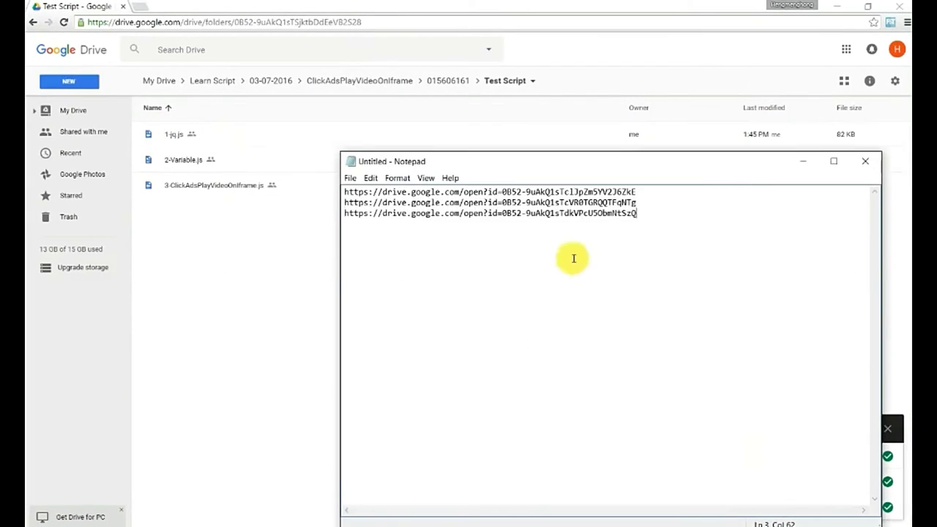
left_click_drag(502, 191, 635, 190)
right_click(623, 191)
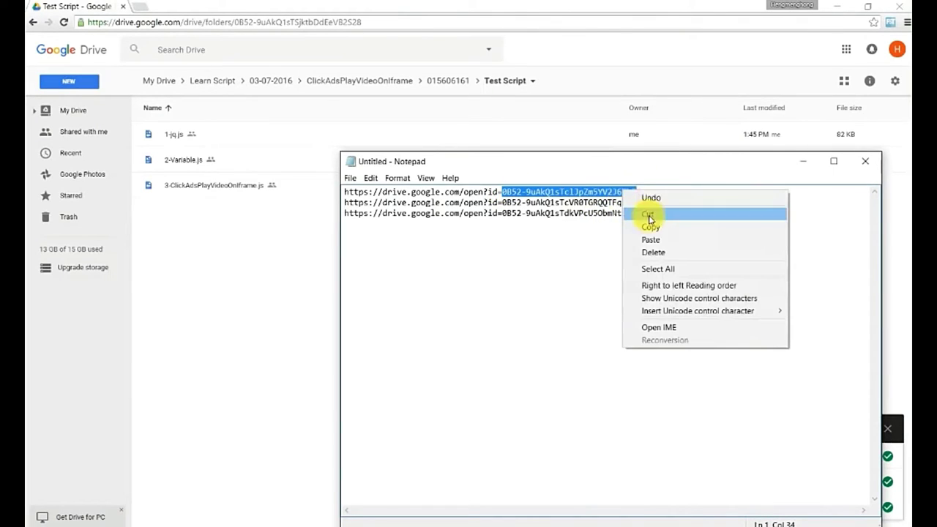
left_click(648, 217)
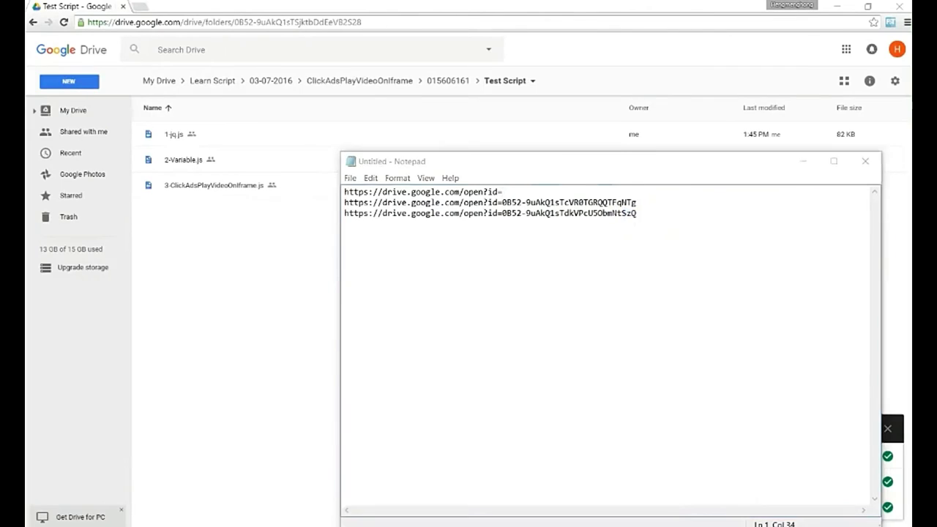
key("alt+Tab")
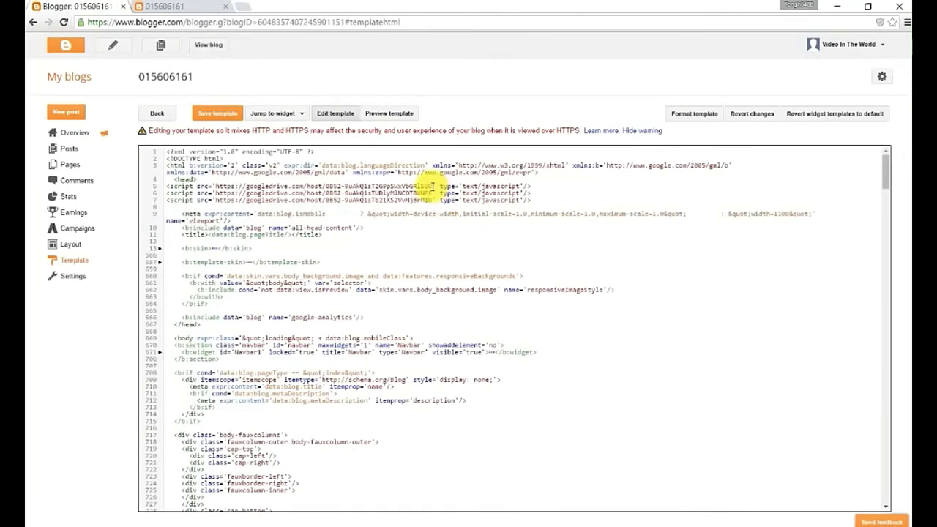
left_click_drag(432, 186, 339, 186)
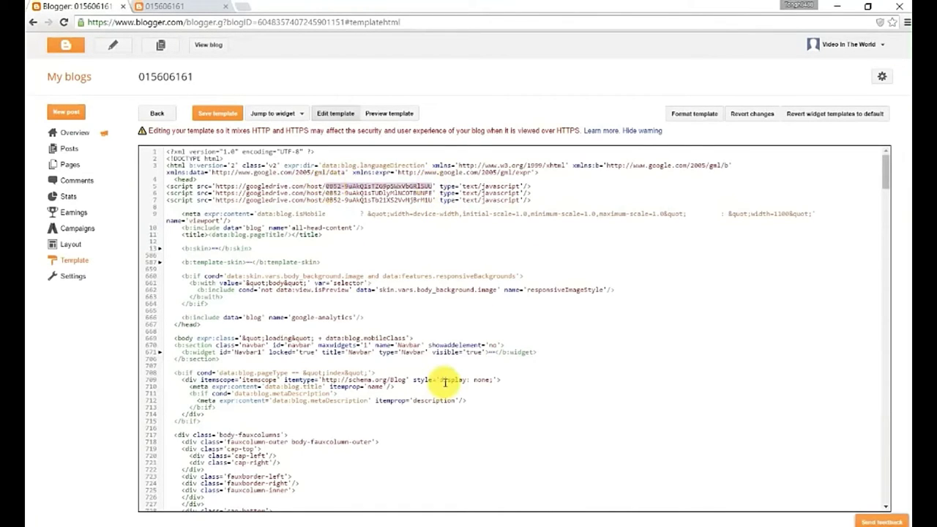
key("ctrl+v")
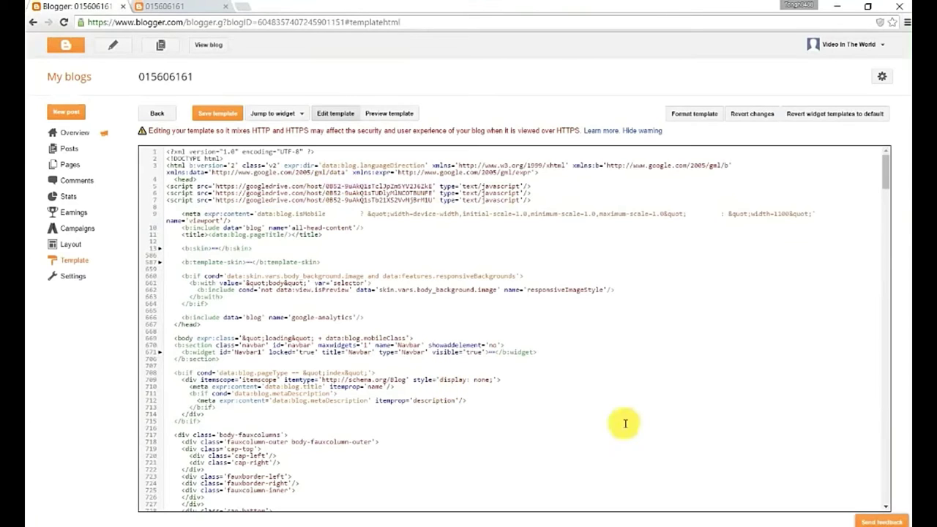
Replace the ID in the template's second script source with the second Notepad link's file ID, and delete that ID from Notepad
key("alt+Tab")
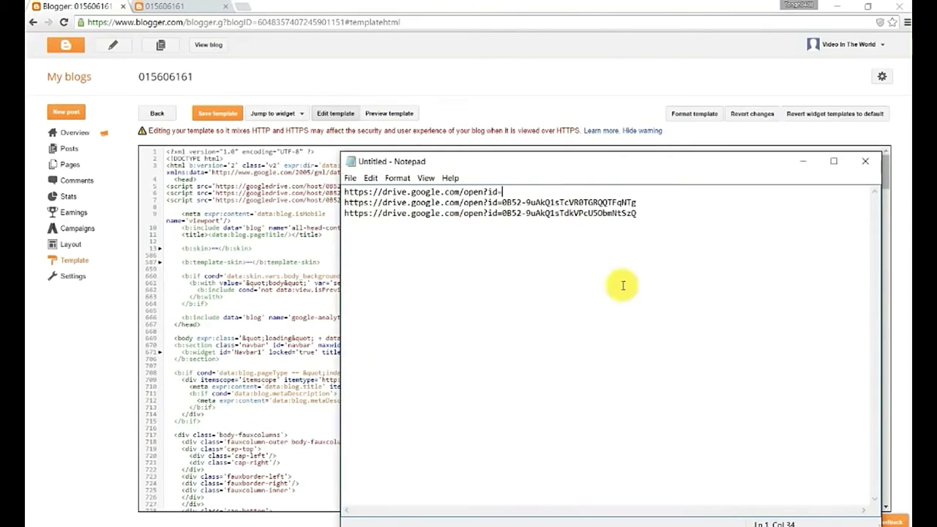
left_click_drag(502, 203, 628, 196)
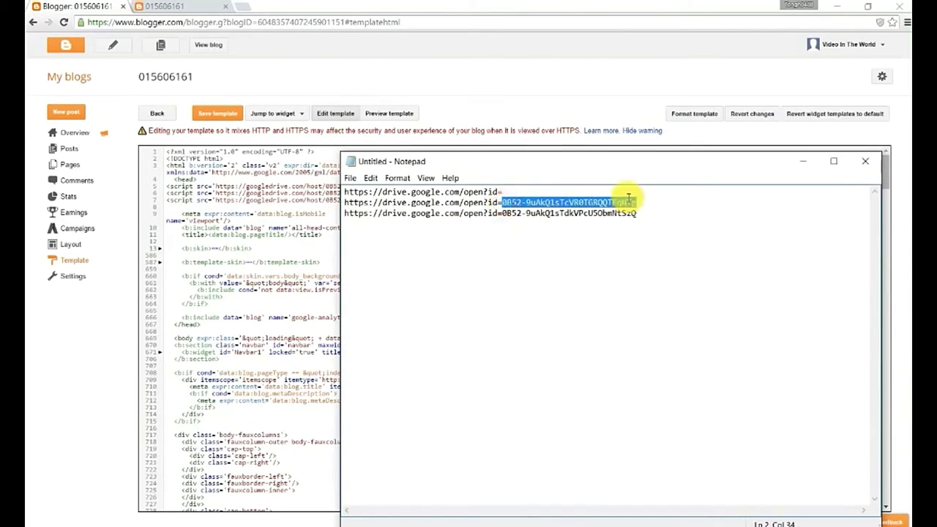
right_click(626, 198)
left_click(644, 234)
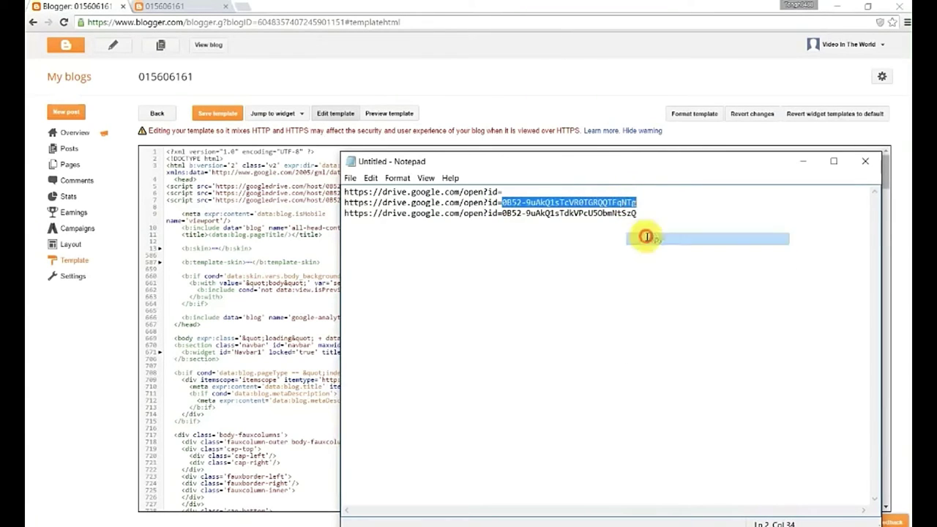
left_click(288, 171)
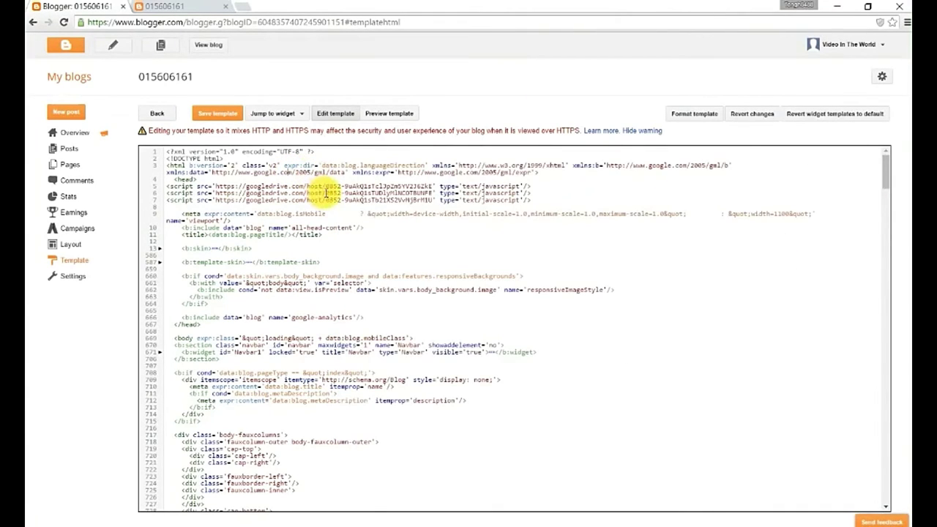
left_click_drag(324, 192, 432, 192)
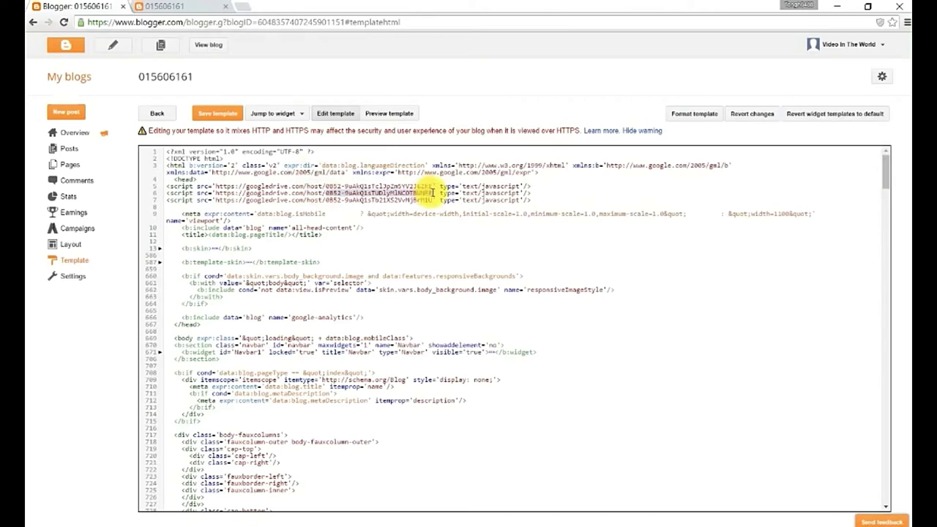
key("ctrl+v")
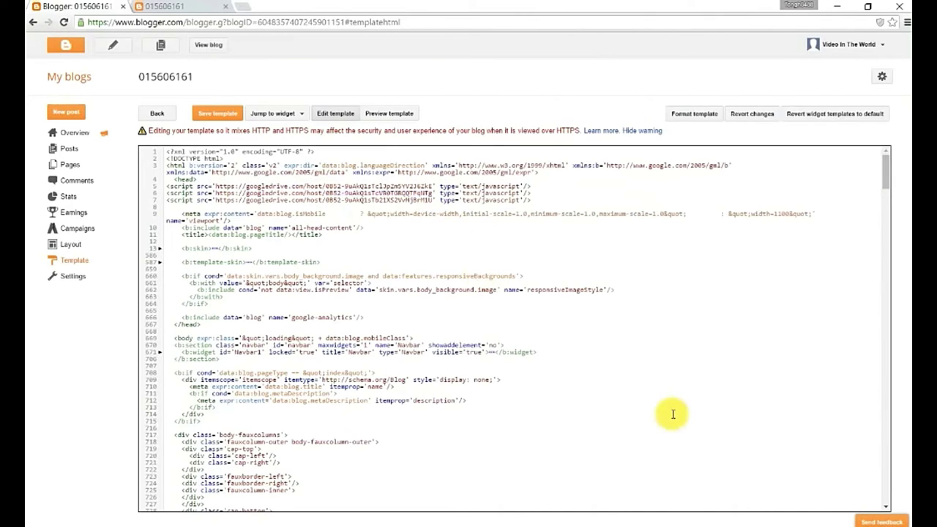
key("alt+Tab")
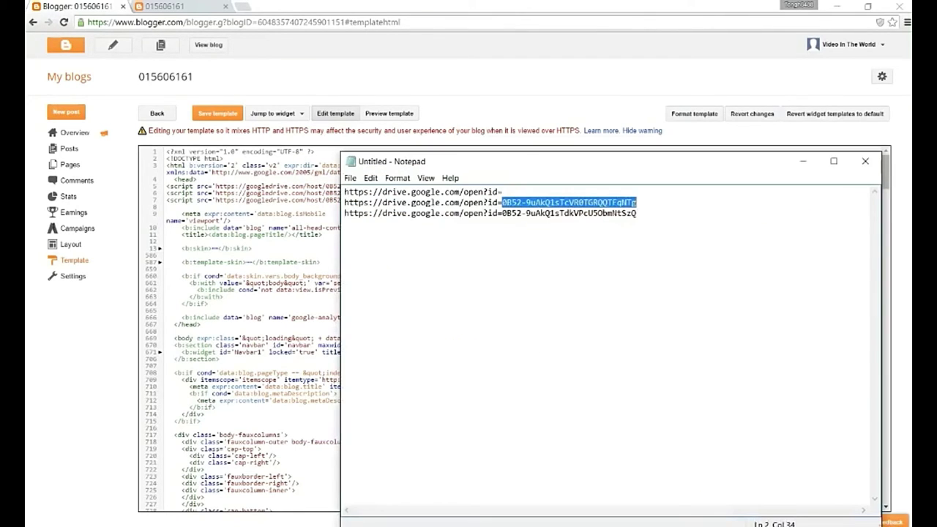
key("Delete")
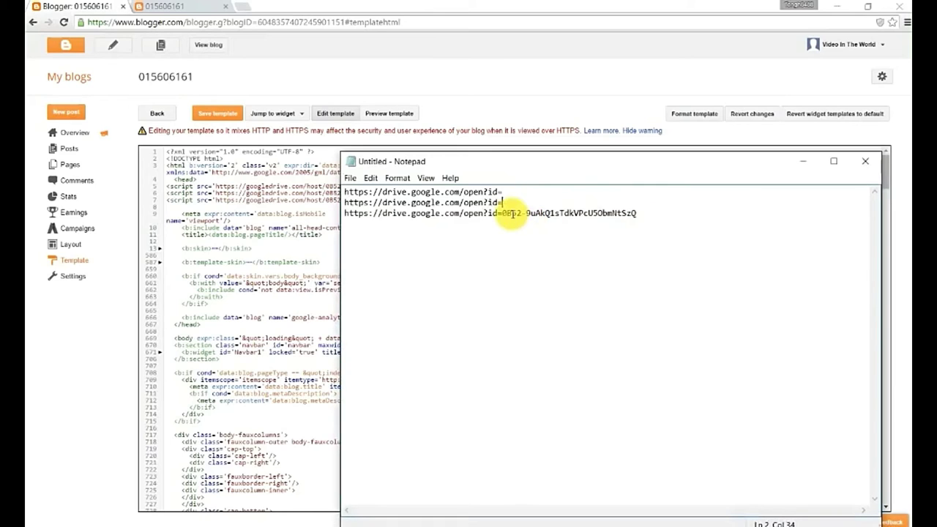
Replace the ID in the template's third script source with the third Notepad link's file ID and save the template
left_click_drag(502, 213, 629, 212)
key("ctrl+x")
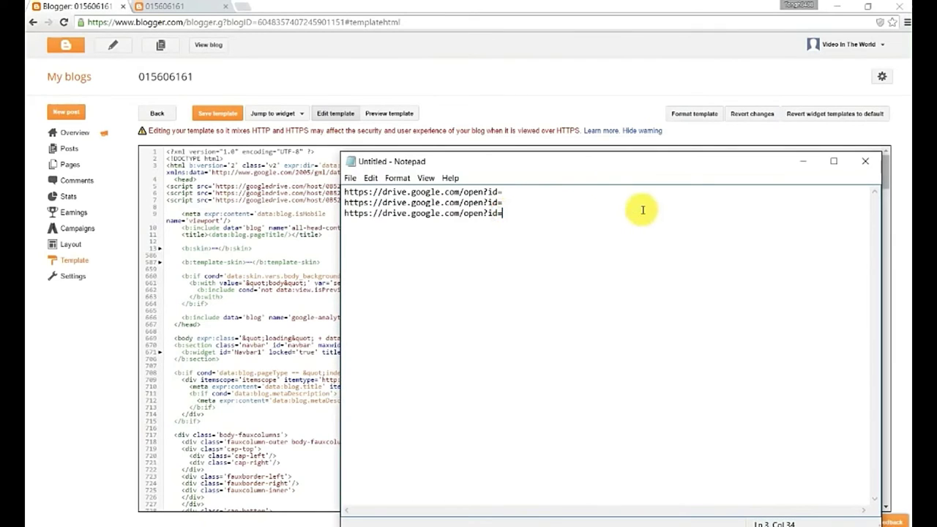
left_click(303, 204)
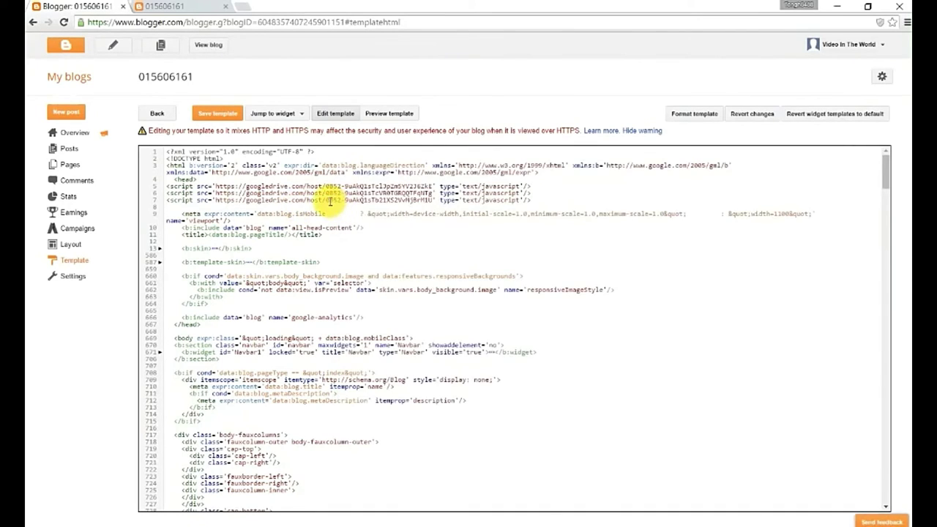
left_click_drag(327, 199, 432, 198)
key("ctrl+v")
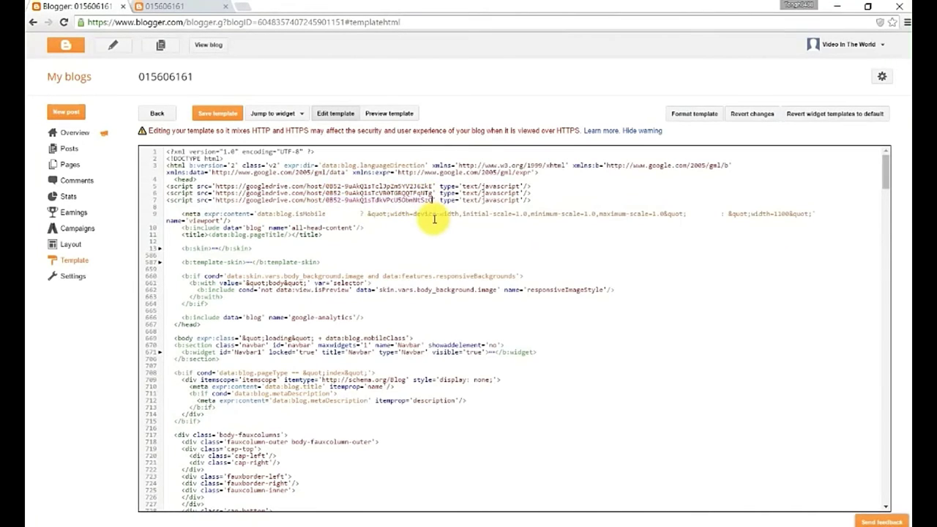
left_click(216, 115)
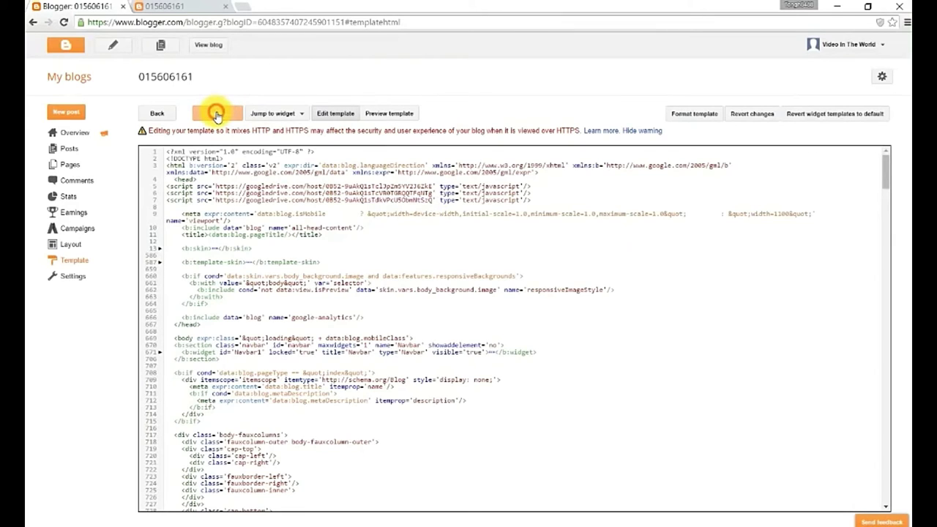
Go to the blog's posts, open Script To Post.txt from the local script folder and copy all of its code
left_click(69, 149)
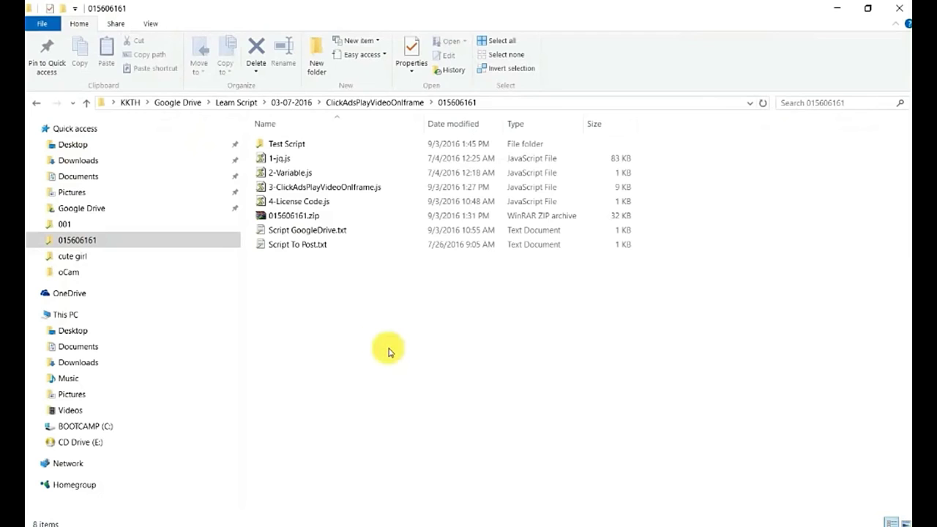
left_click(302, 245)
double_click(298, 246)
left_click_drag(425, 268, 299, 183)
right_click(445, 229)
left_click(473, 254)
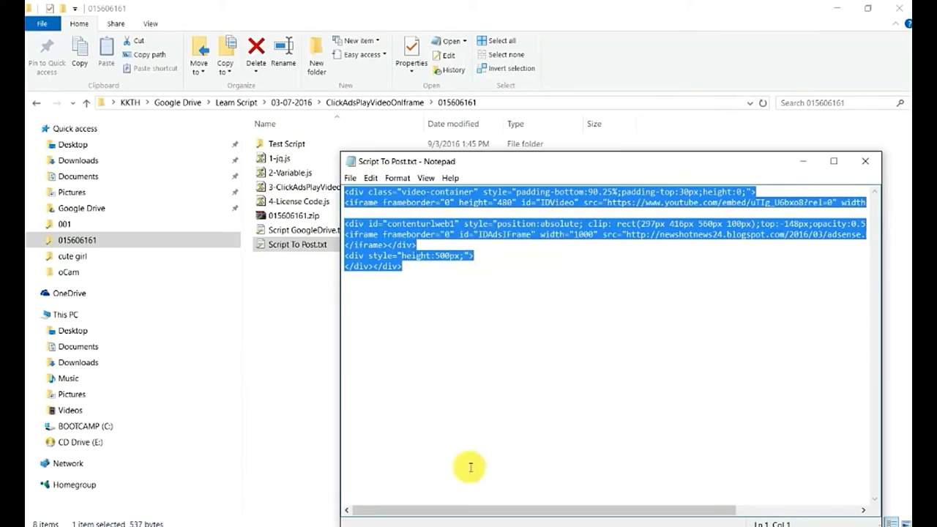
Return to Blogger and create a post titled Hot Video News with the copied code as its HTML
left_click(742, 523)
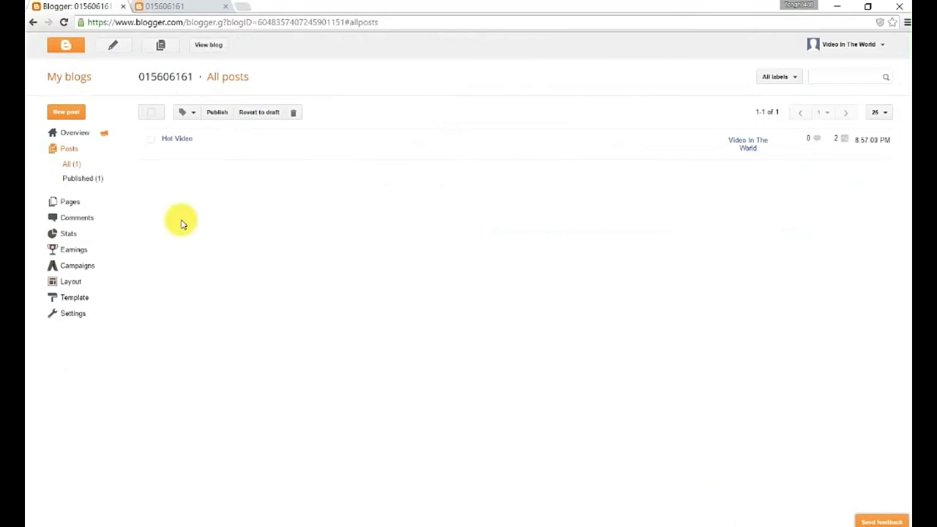
left_click(64, 114)
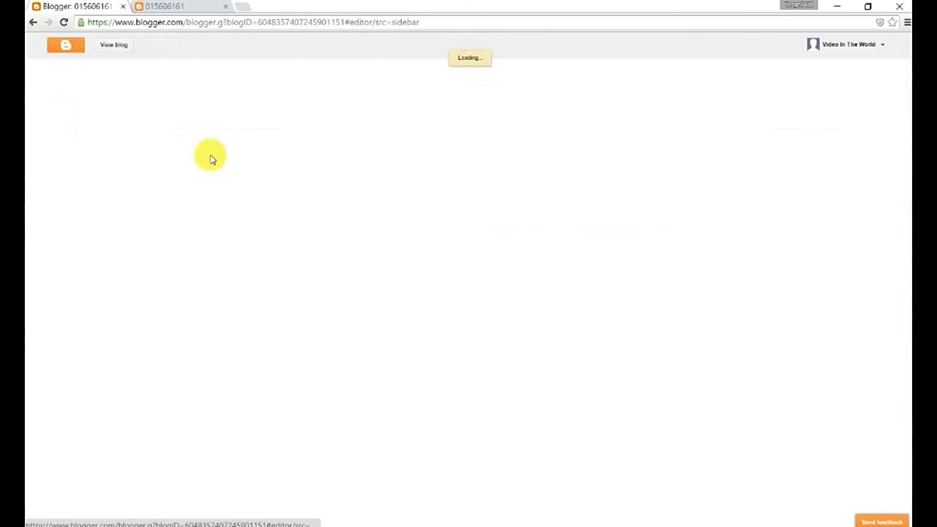
right_click(322, 184)
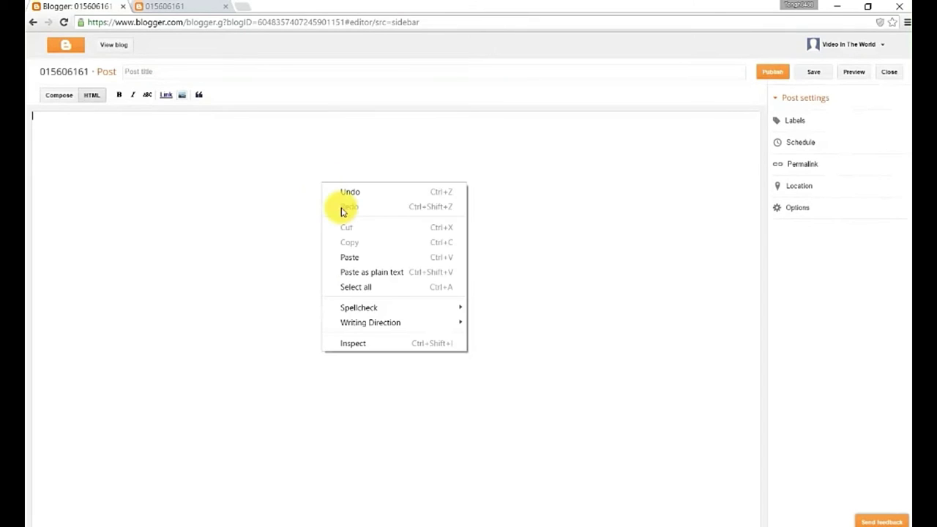
left_click(355, 257)
left_click(286, 71)
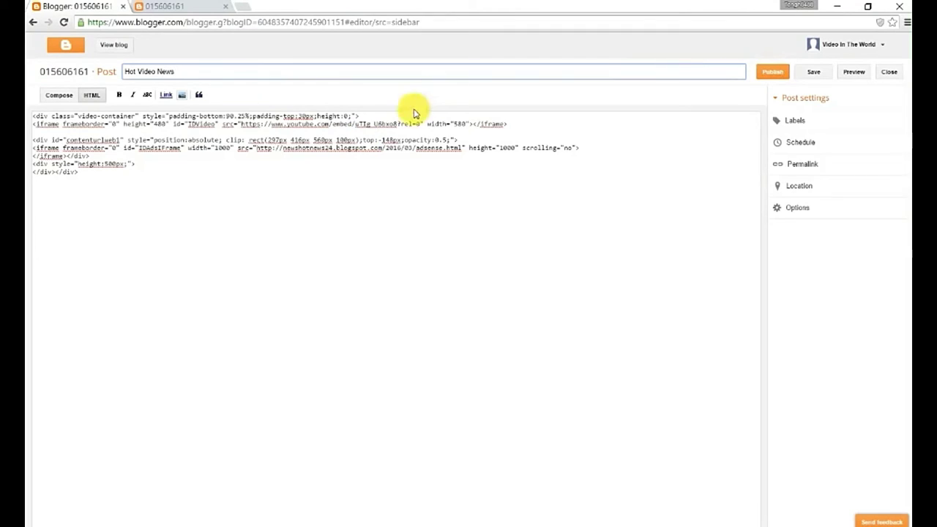
Dismiss the mixed-content warning above the post's HTML code
double_click(389, 123)
left_click_drag(378, 124, 360, 153)
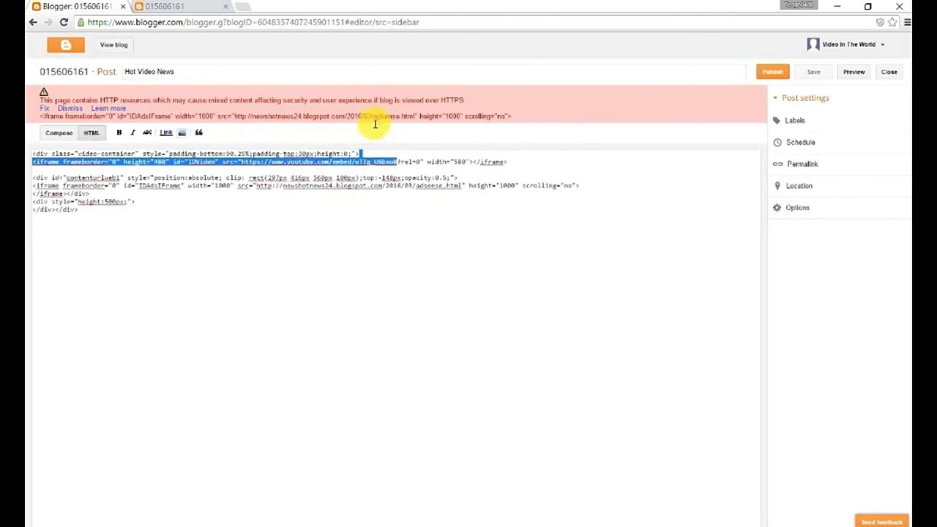
left_click(371, 147)
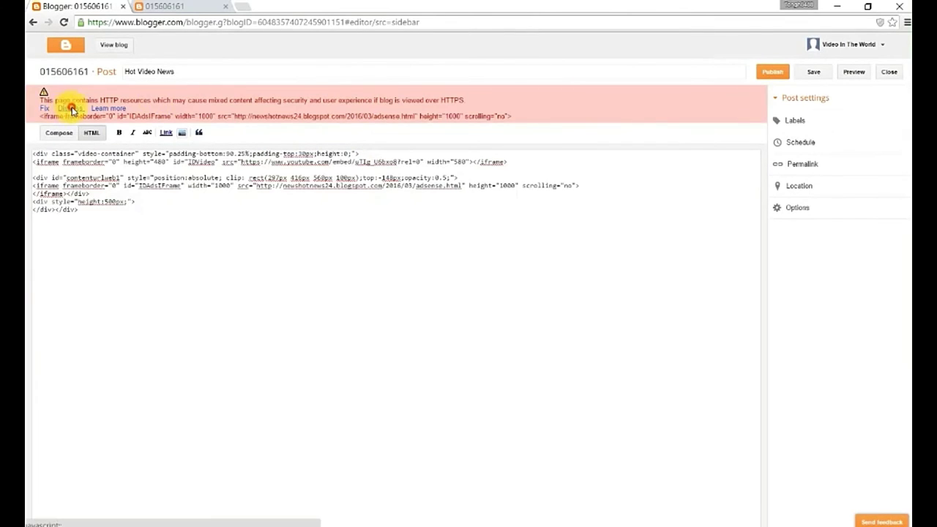
left_click(71, 109)
Open youtube.com in a new tab, open the Khmer comedy video dated 31 July 2016, and copy the video ID from its address
left_click(244, 6)
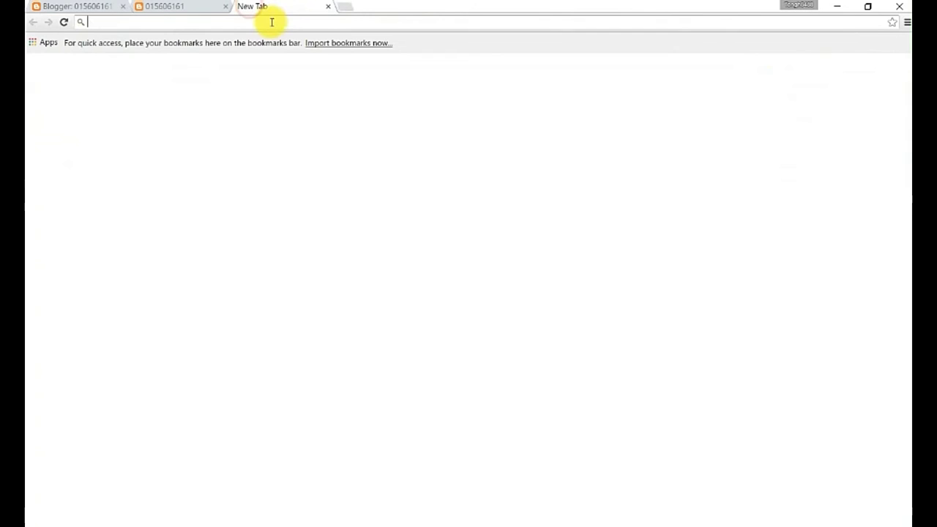
type("youtube.com")
key("Return")
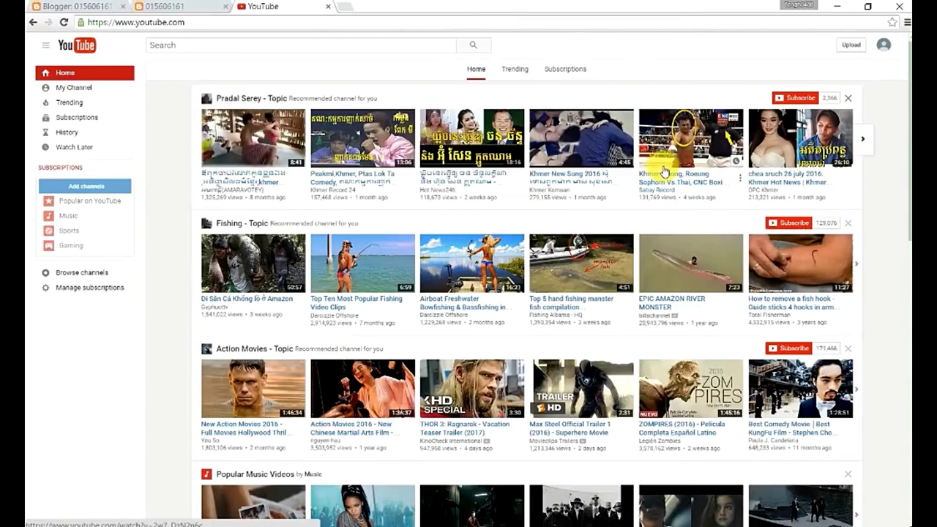
left_click(335, 135)
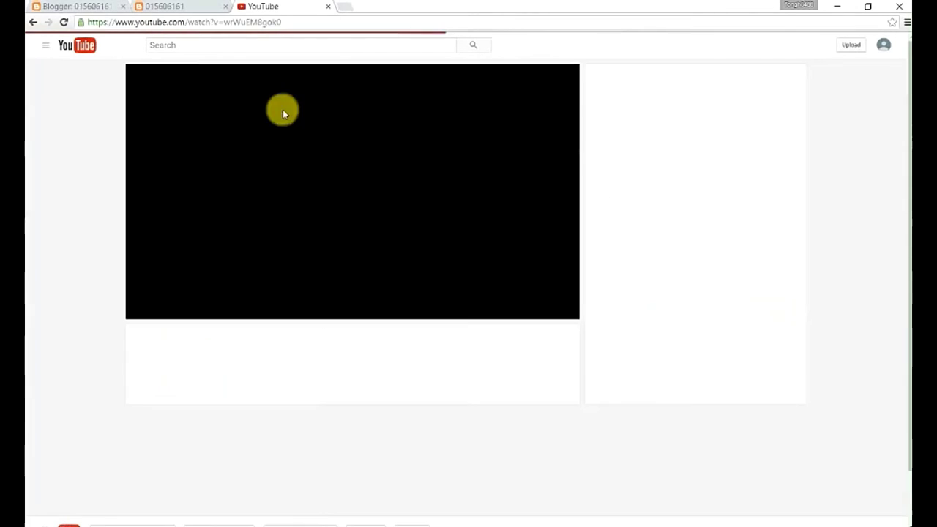
double_click(242, 23)
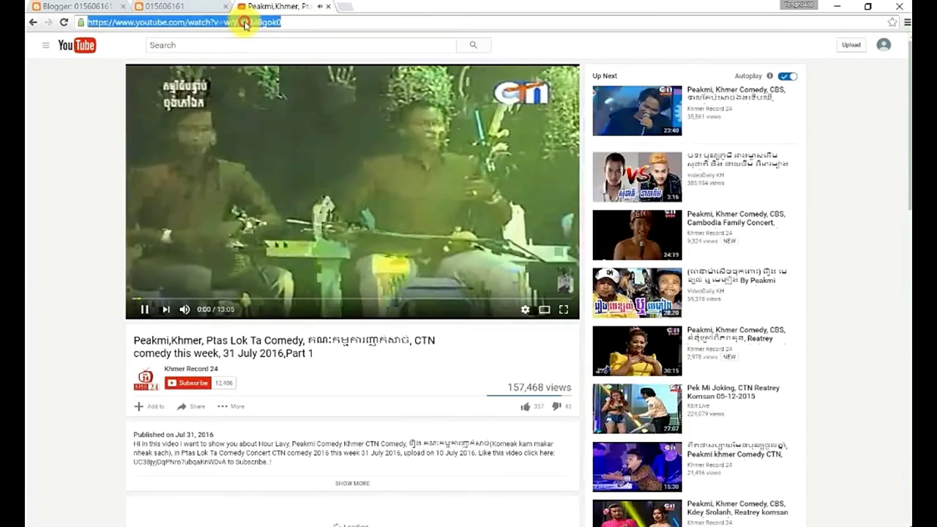
right_click(245, 26)
left_click(267, 66)
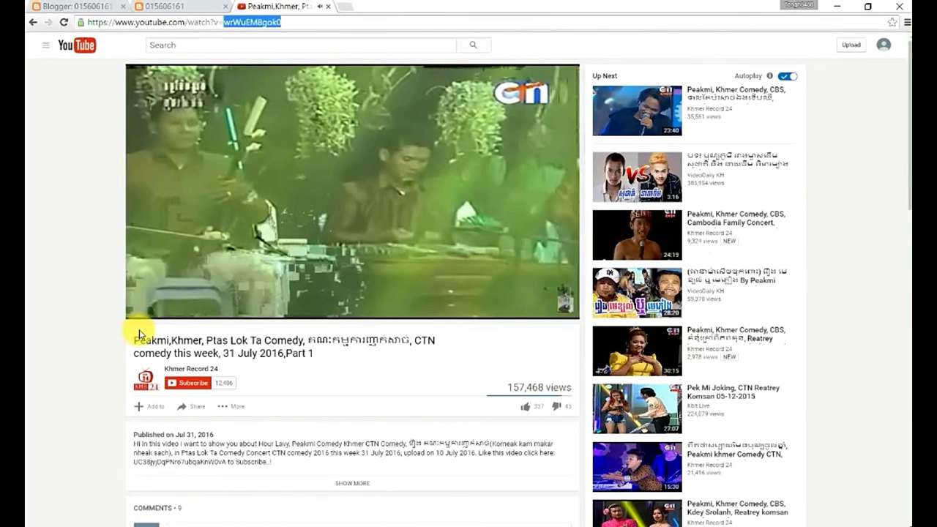
Replace the video ID in the post's YouTube embed source with wrWuEM8gok0 and publish the post
left_click(77, 7)
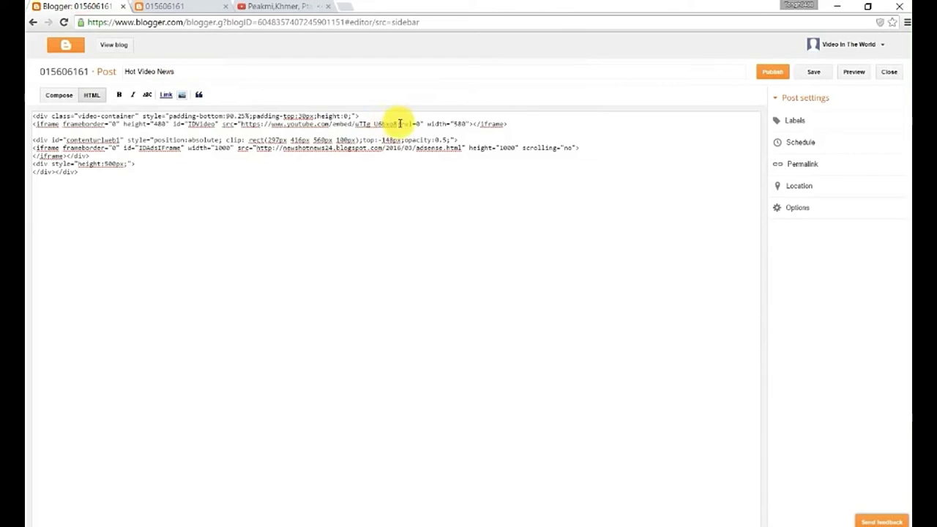
left_click_drag(397, 123, 357, 123)
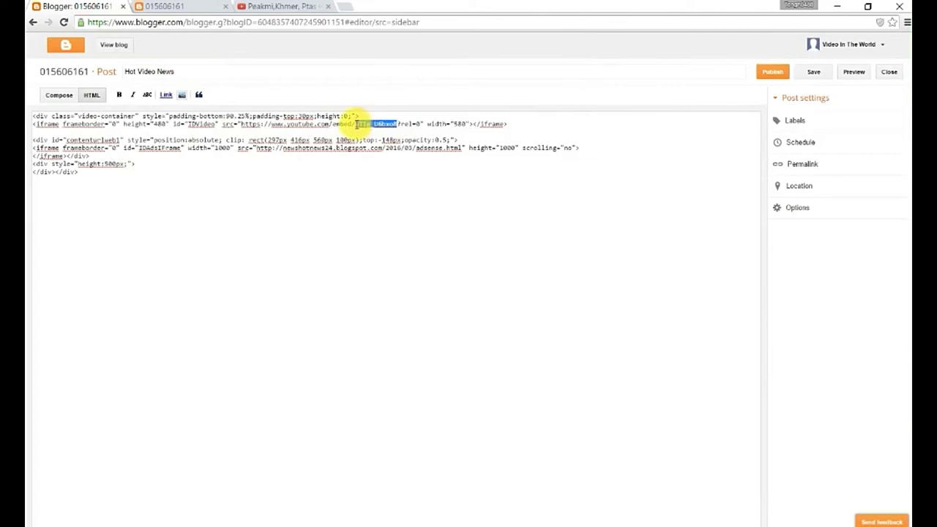
right_click(377, 123)
left_click(388, 162)
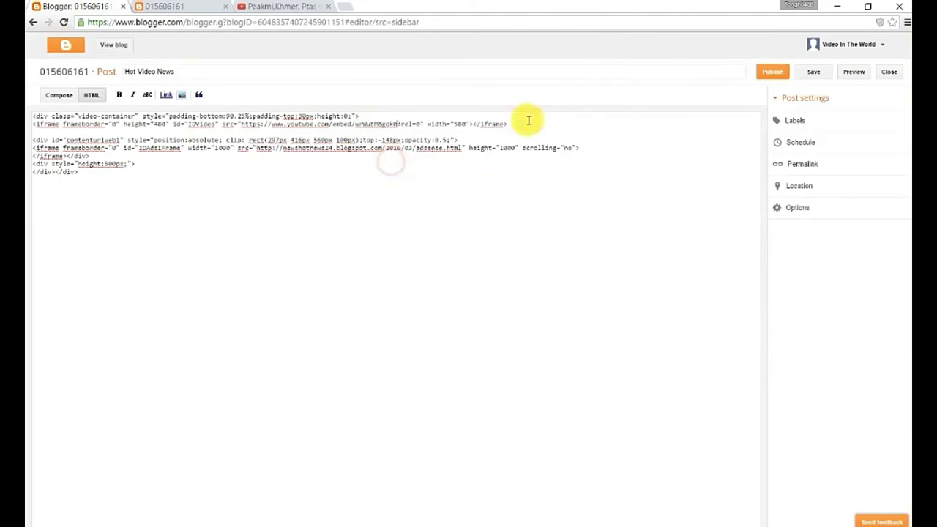
left_click(766, 75)
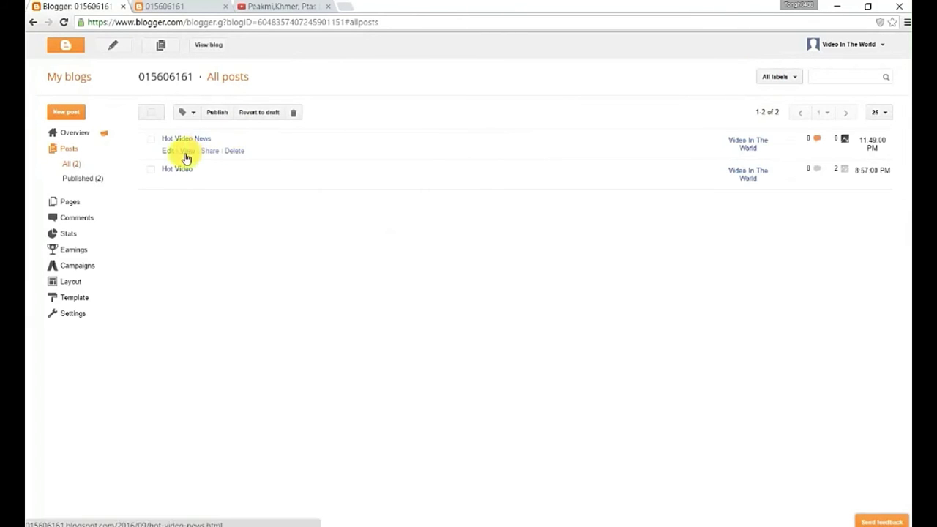
View the published Hot Video News post, test the ad overlay and the video playback, and reload the page
left_click(185, 152)
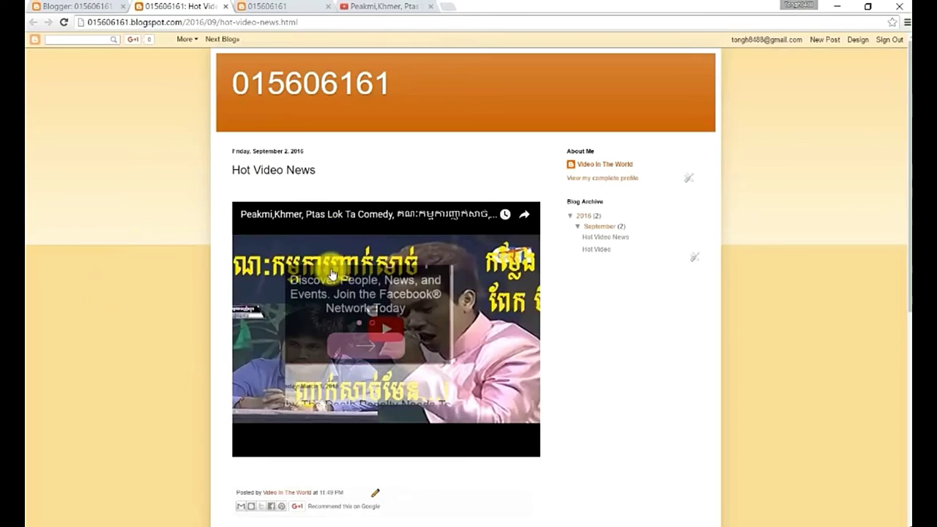
left_click(357, 304)
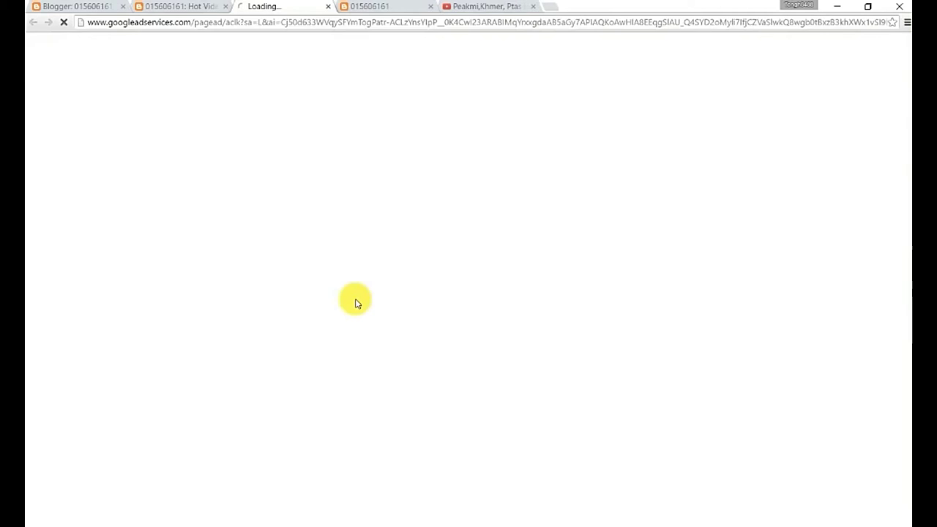
left_click(324, 8)
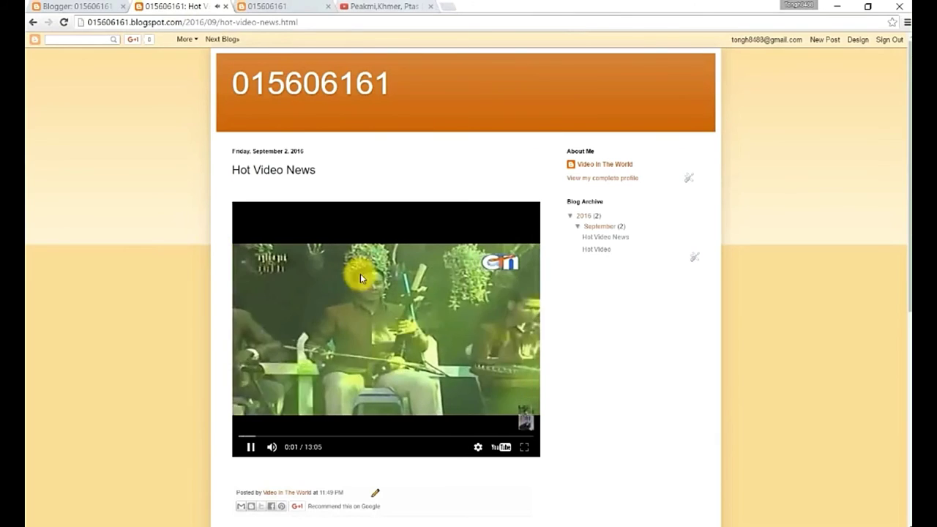
left_click(395, 363)
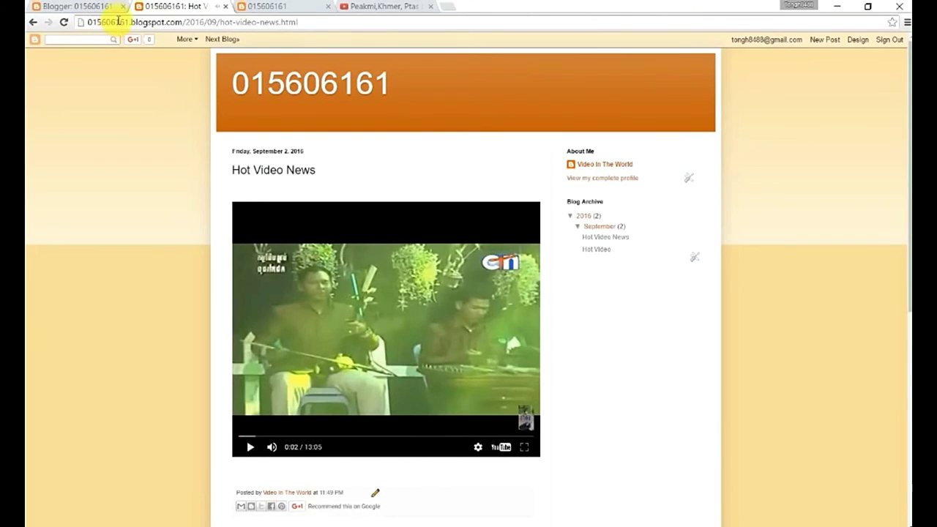
left_click(118, 22)
key("Return")
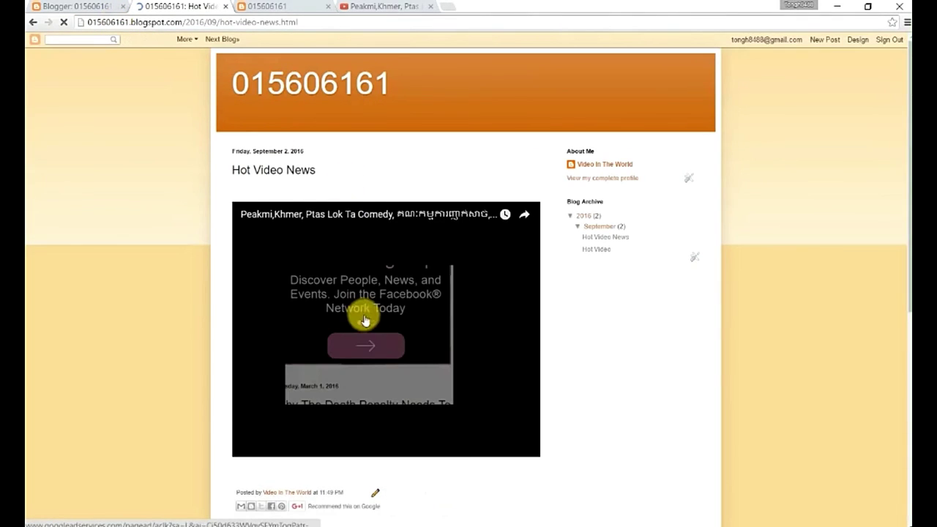
Edit the Hot Video News post to set the contenturlweb1 div's opacity to 0, update it and reload the published page
left_click(106, 6)
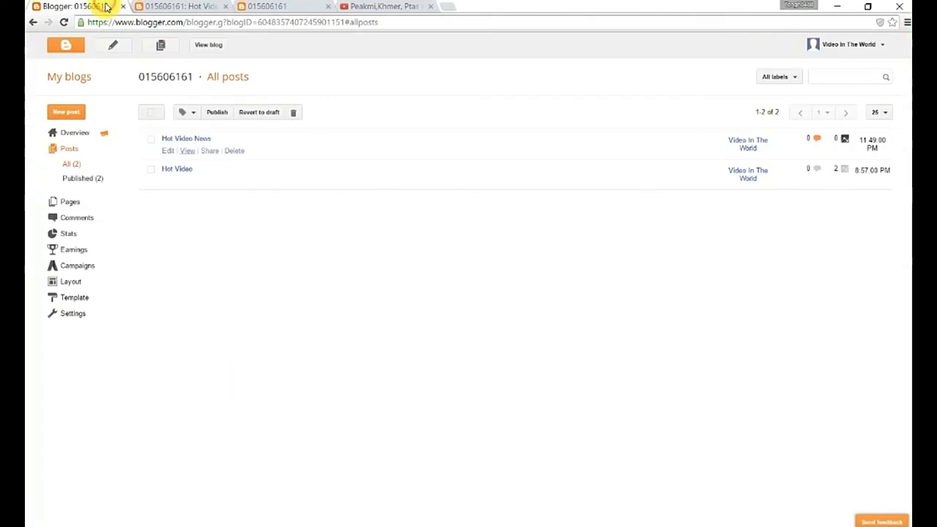
left_click(168, 150)
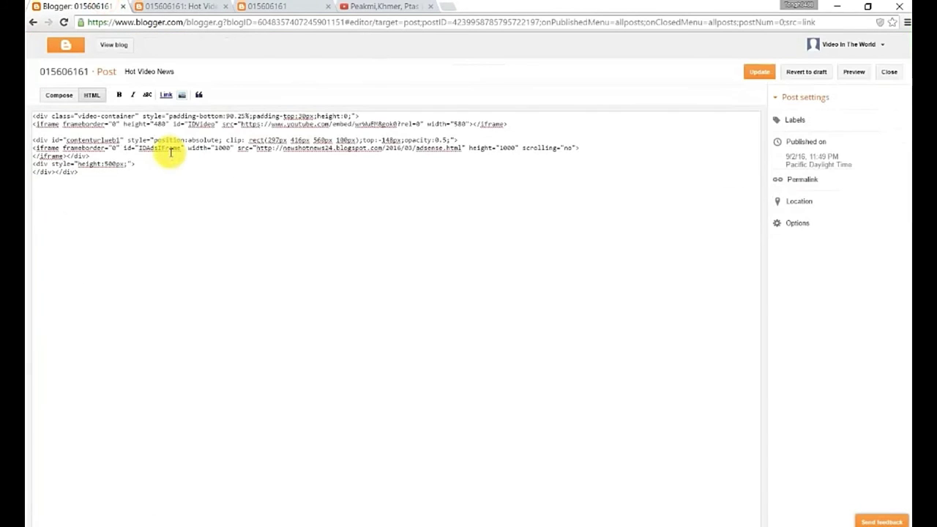
left_click(445, 140)
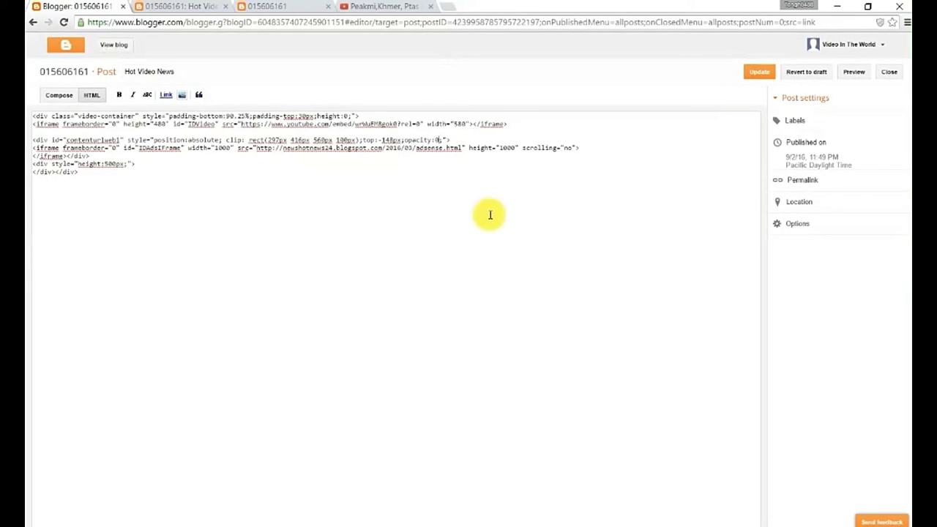
left_click(762, 72)
left_click(196, 6)
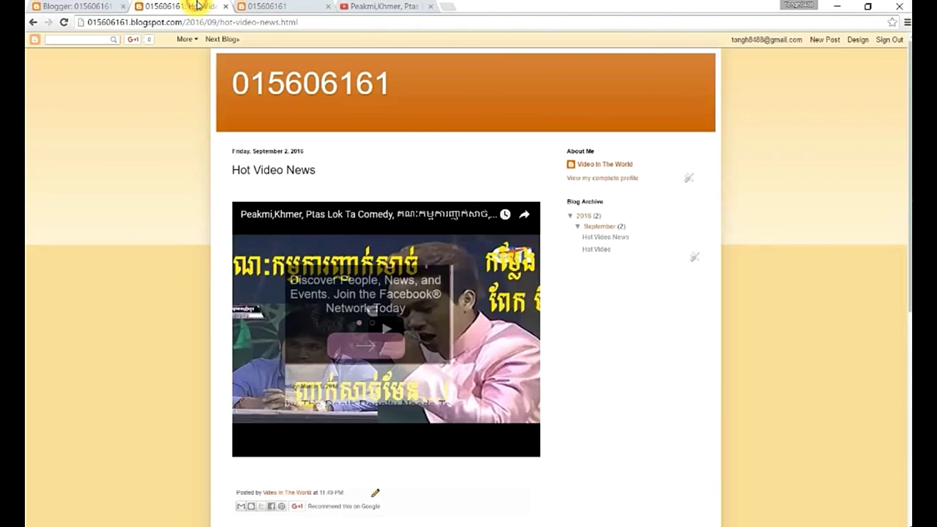
left_click(200, 23)
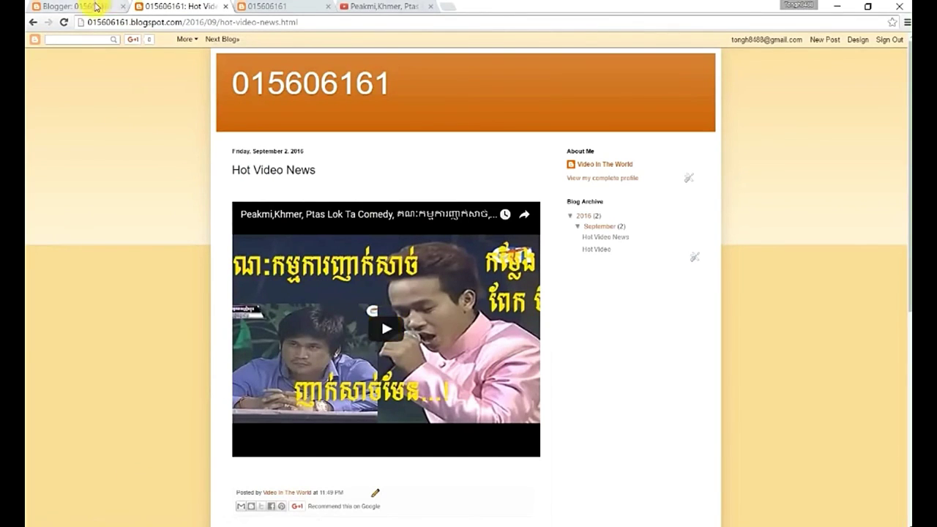
Reopen the post's HTML, copy the IDAdsIFrame source URL and open that page in a new tab
left_click(93, 7)
left_click(166, 151)
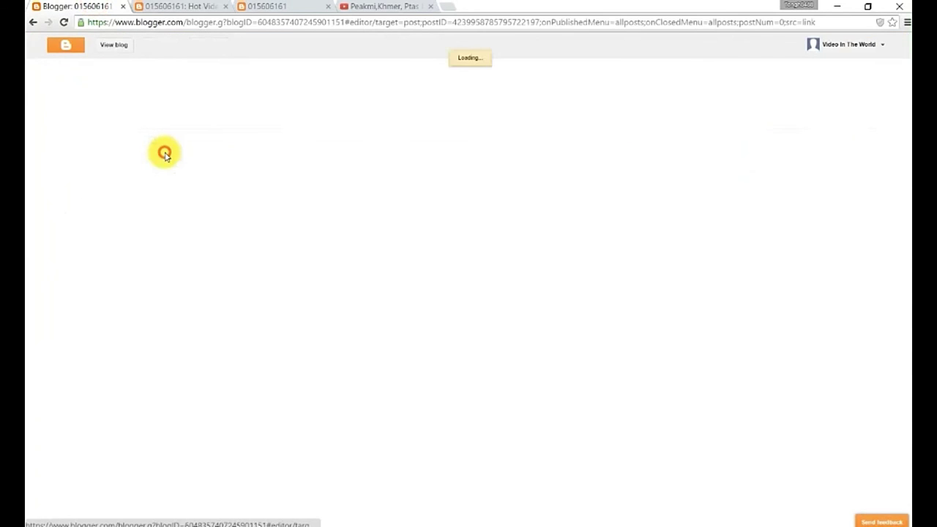
left_click_drag(463, 148, 257, 150)
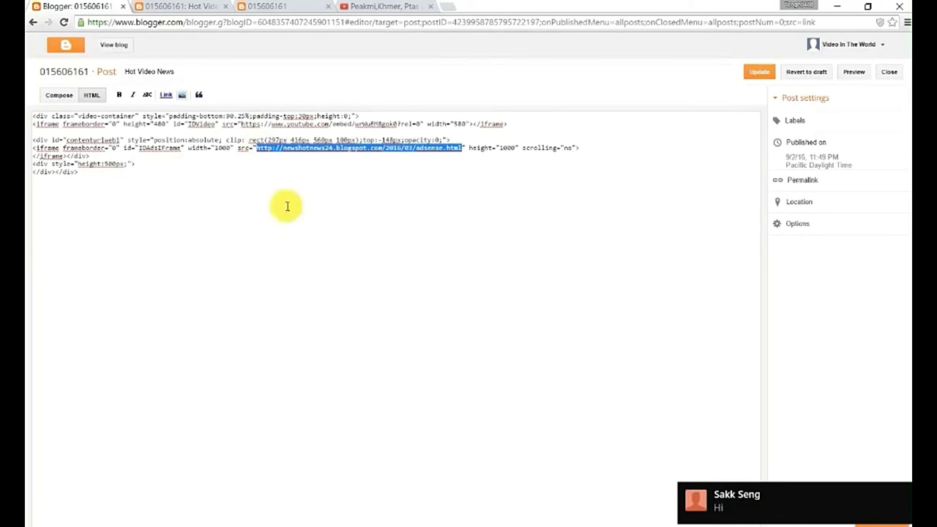
right_click(285, 149)
left_click(304, 176)
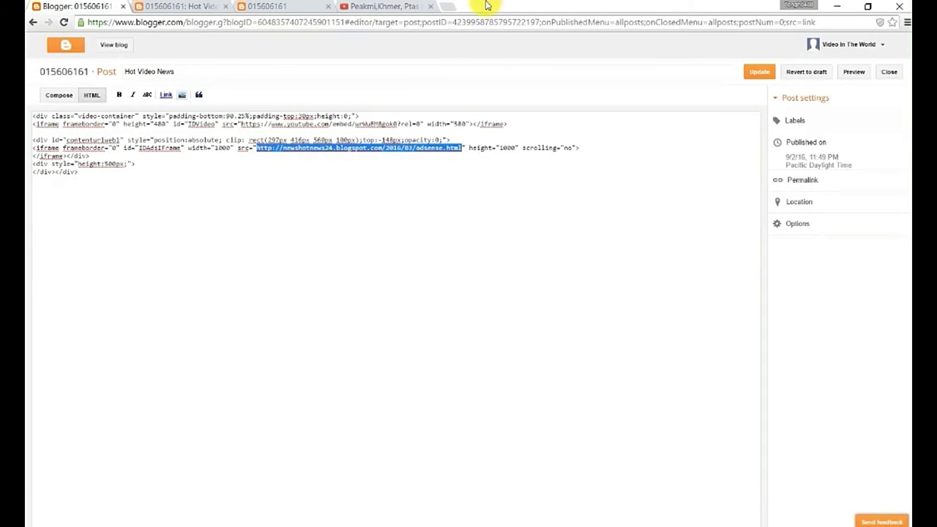
left_click(454, 5)
right_click(448, 21)
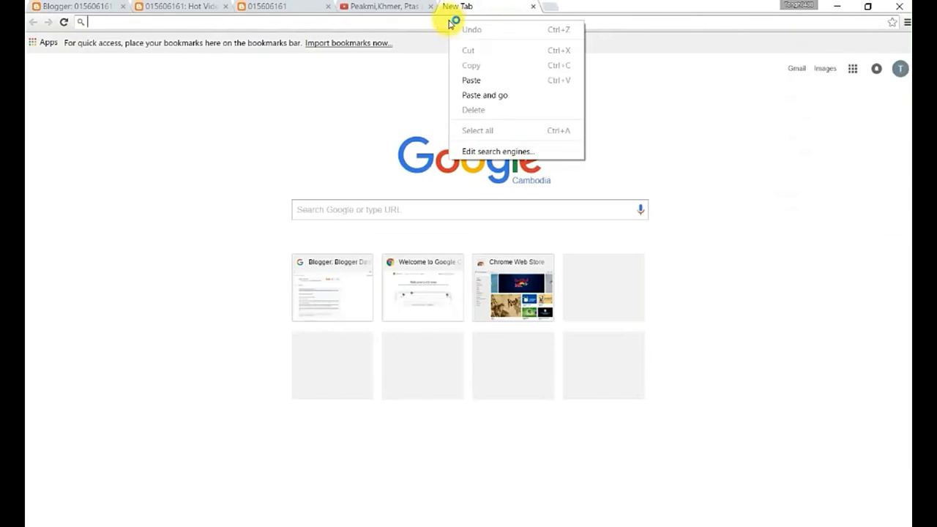
left_click(483, 92)
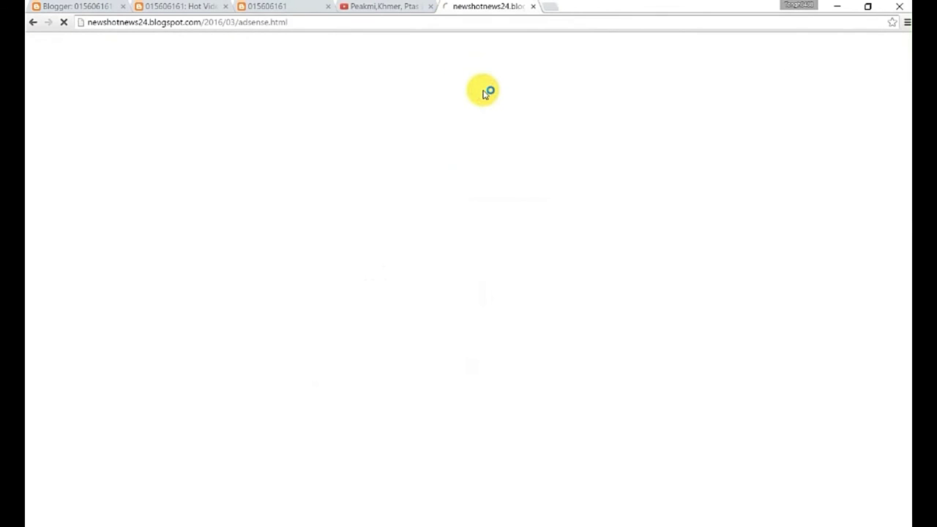
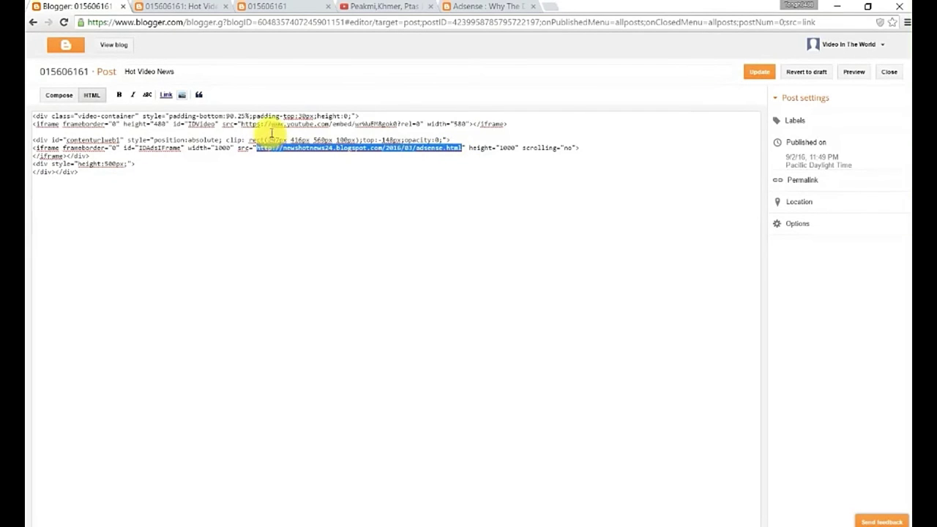
Select the YouTube video ID in the embed source to point it out, and update the post
double_click(366, 124)
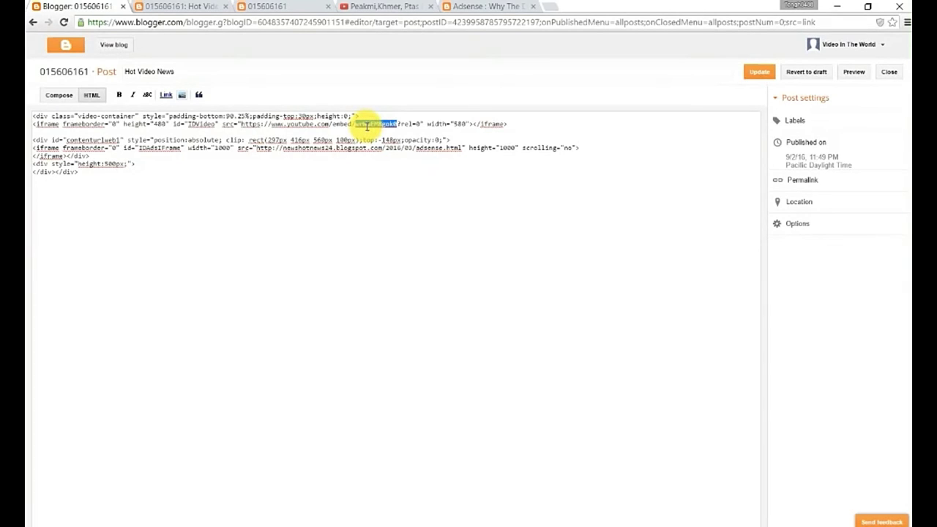
left_click(760, 72)
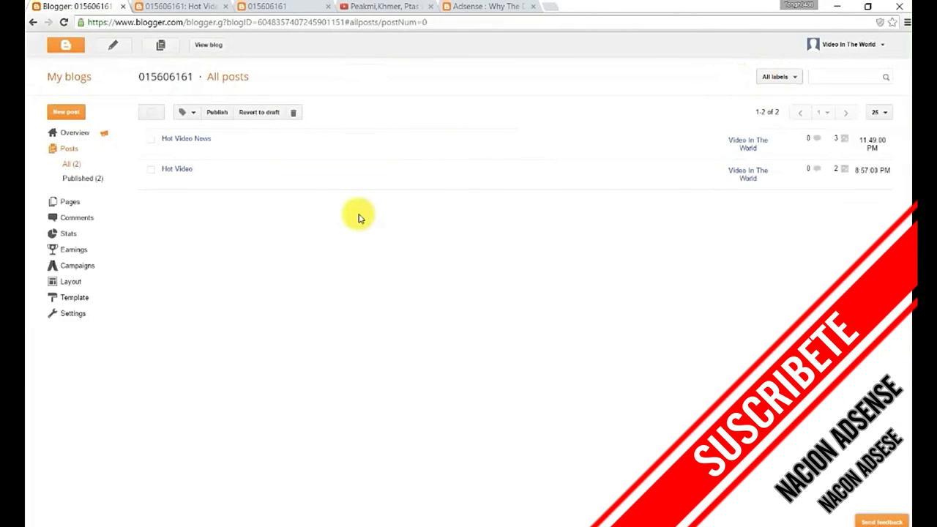